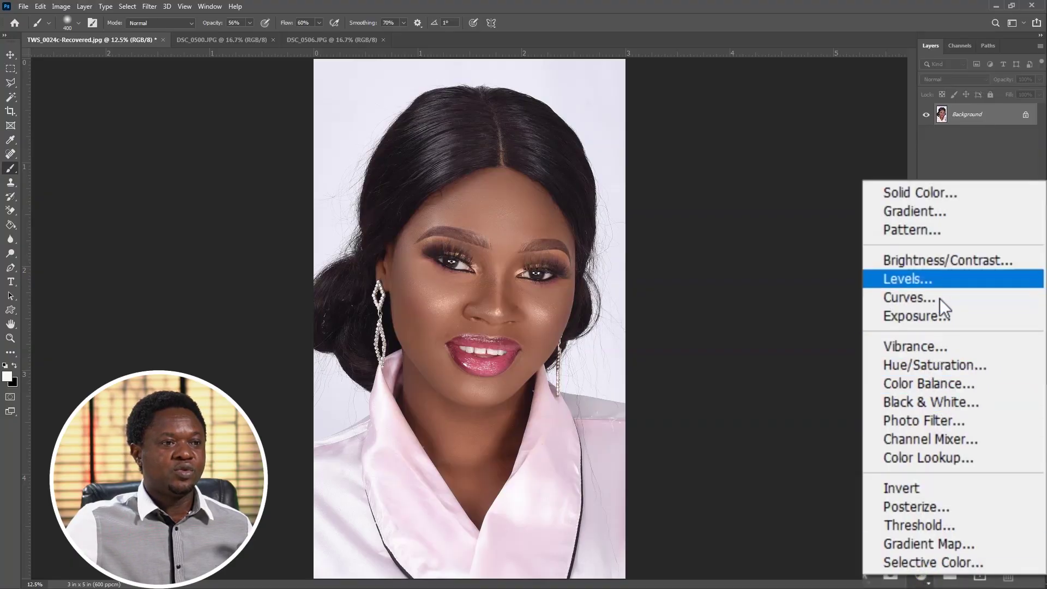
# Step: Create a Hue/Saturation adjustment targeting Reds with Saturation -20 and Lightness -20
pyautogui.click(938, 365)
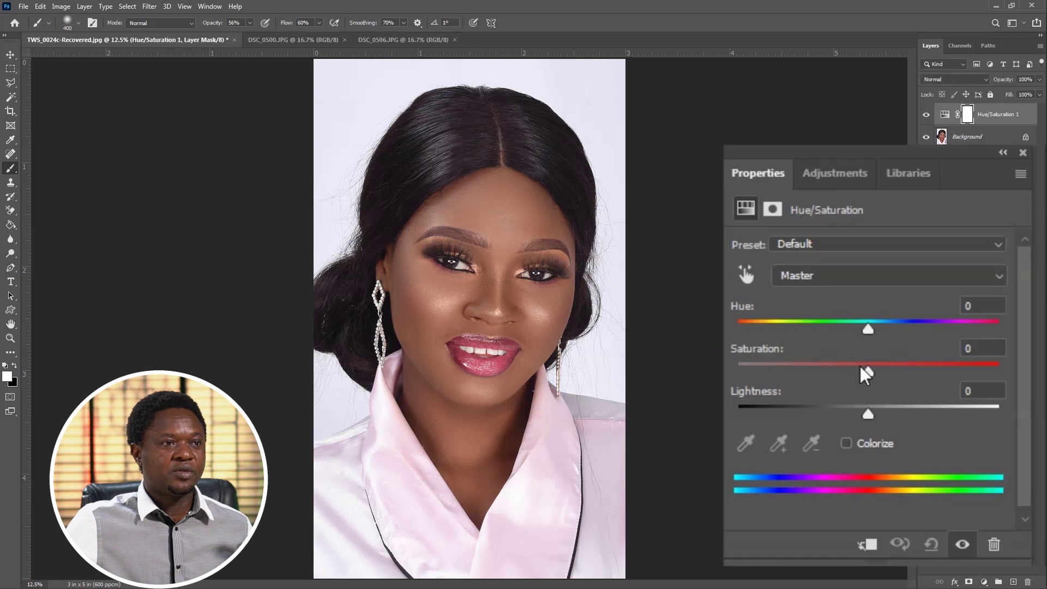
pyautogui.click(824, 273)
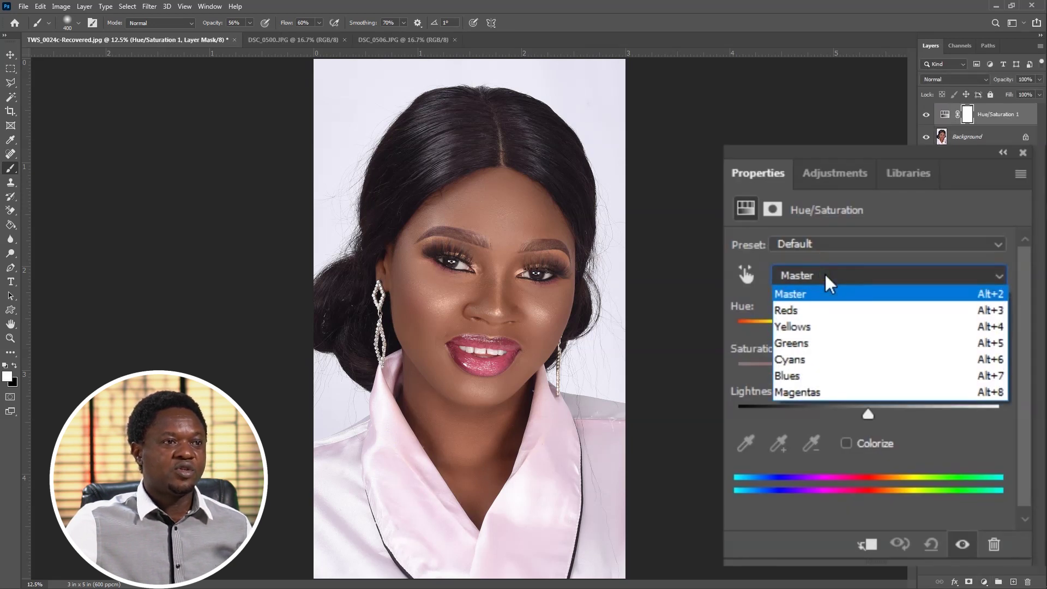
pyautogui.click(805, 310)
pyautogui.moveTo(868, 365); pyautogui.dragTo(843, 367)
pyautogui.moveTo(838, 410)
pyautogui.mouseDown()
pyautogui.moveTo(853, 410)
pyautogui.moveTo(842, 407)
pyautogui.mouseUp()
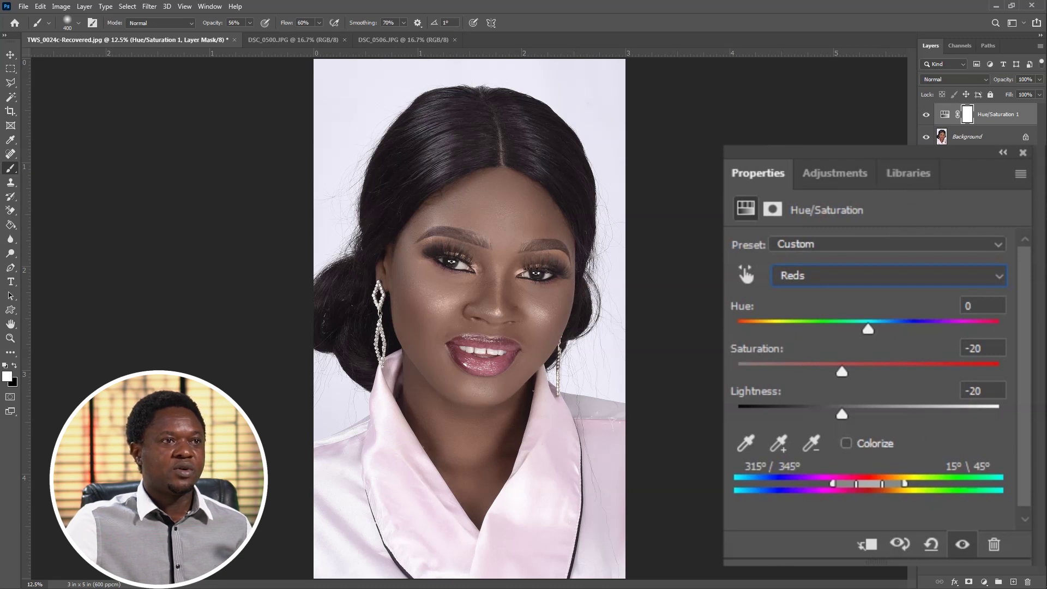
pyautogui.click(984, 582)
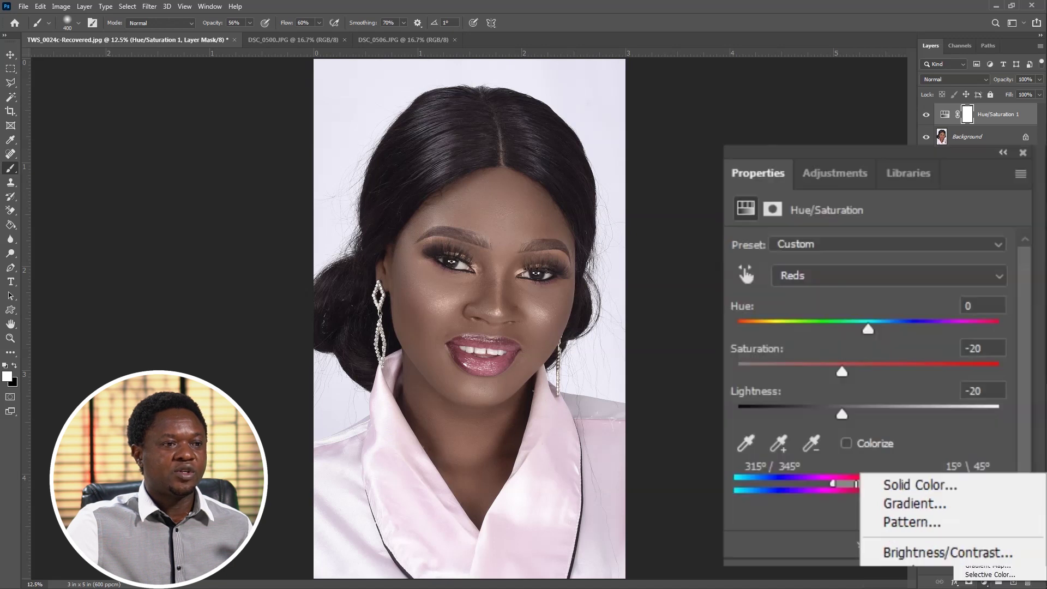
# Step: Add a Black & White layer blended as Multiply at 42% opacity
pyautogui.click(934, 404)
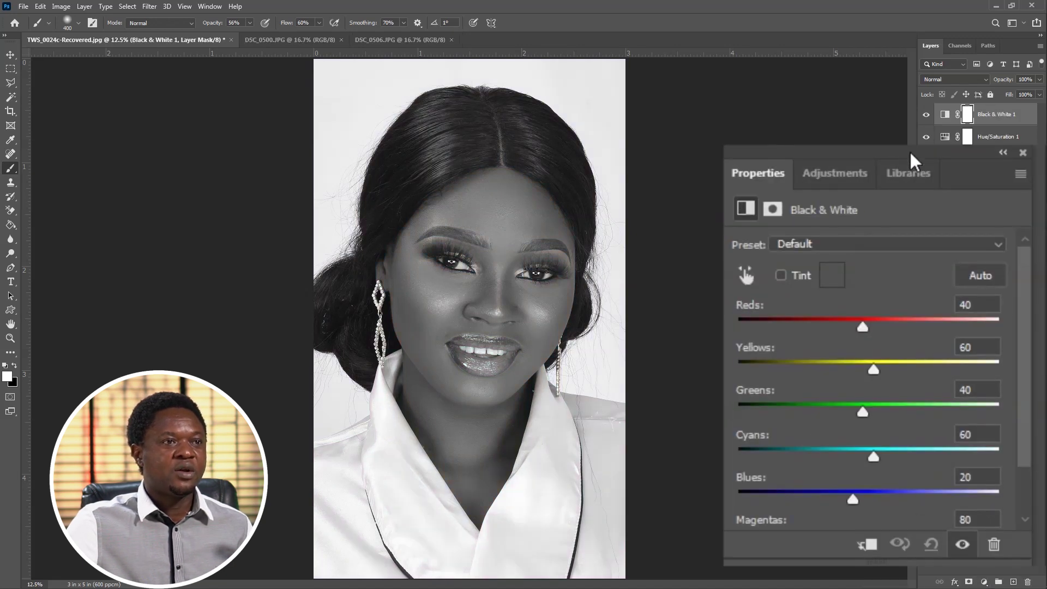
pyautogui.click(946, 79)
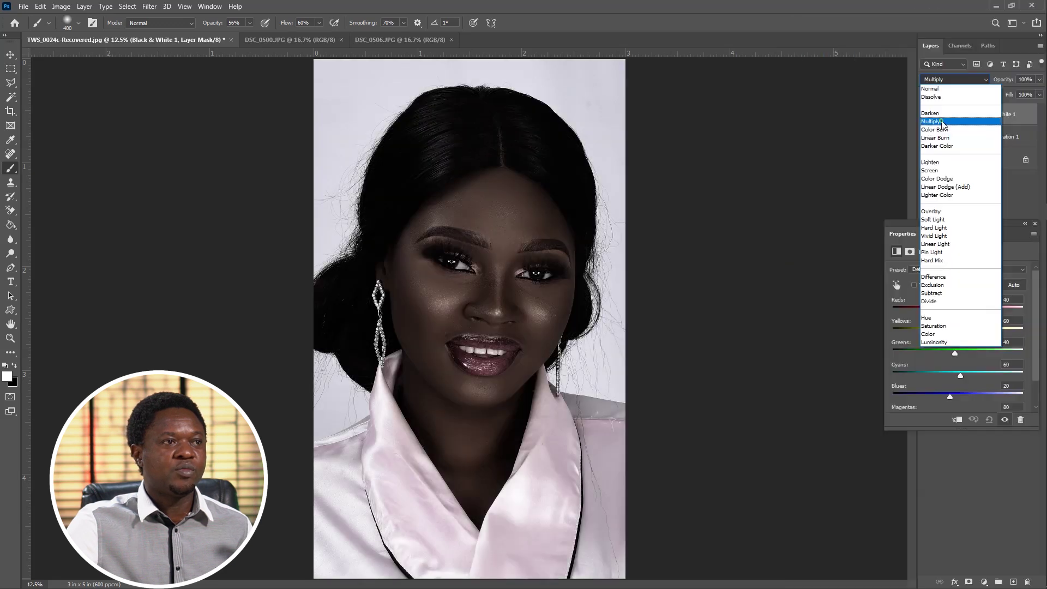
pyautogui.click(941, 122)
pyautogui.moveTo(1002, 80); pyautogui.dragTo(983, 81)
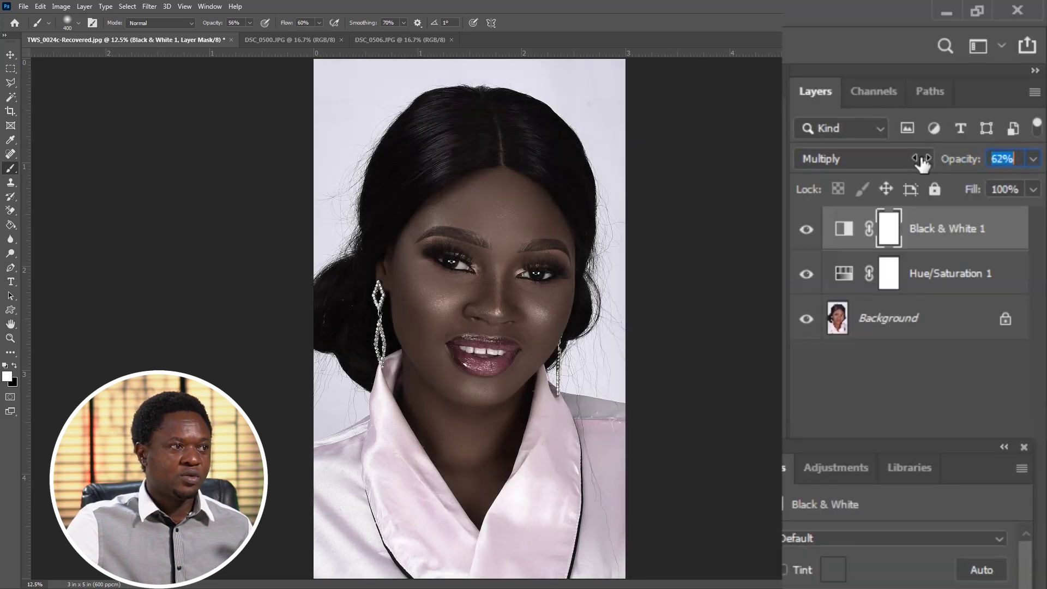
pyautogui.moveTo(921, 163); pyautogui.dragTo(962, 164)
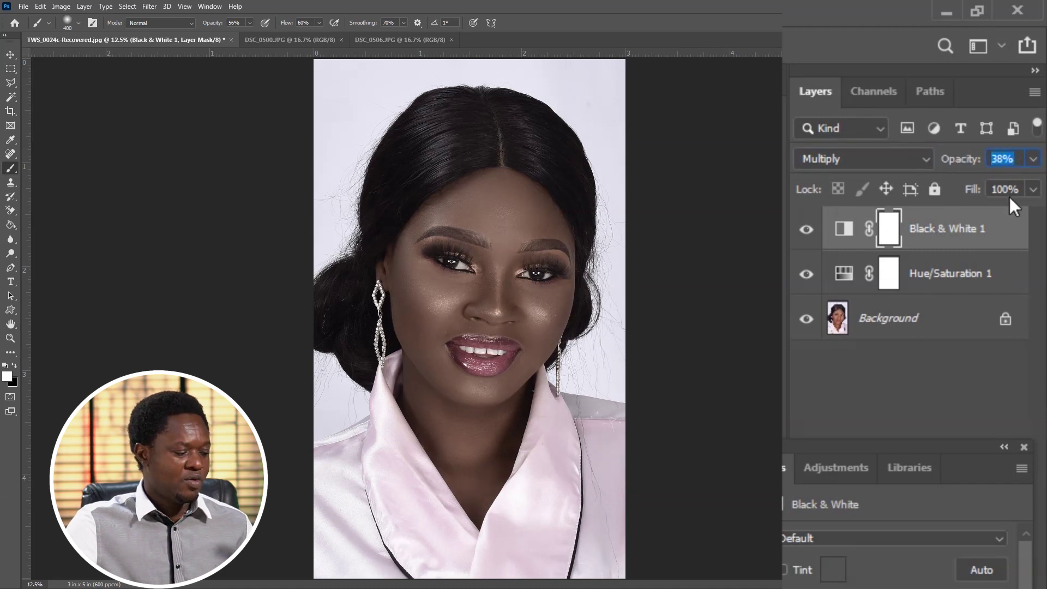
pyautogui.write('42')
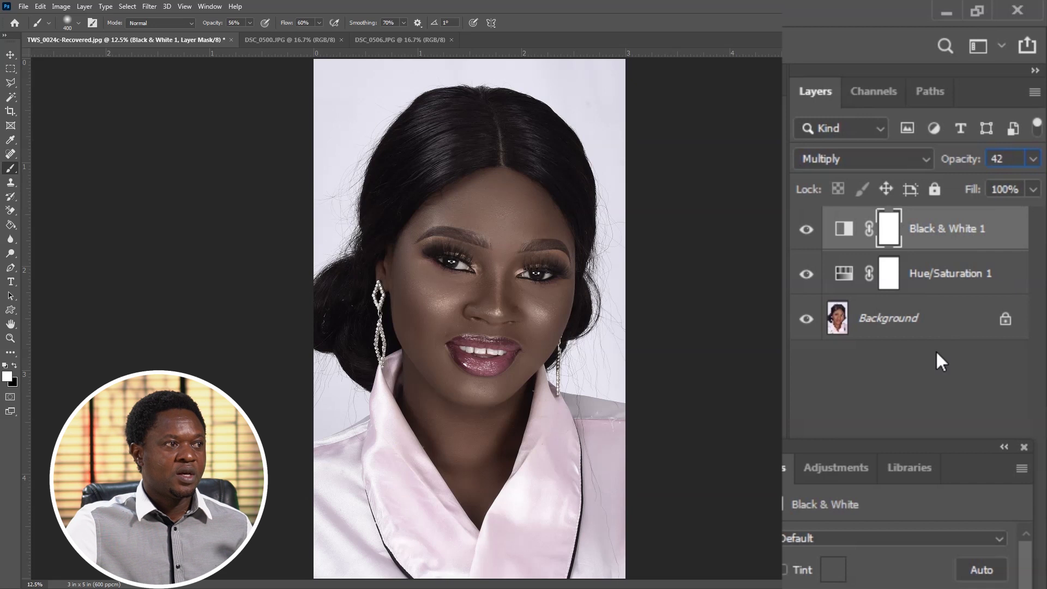
pyautogui.click(921, 575)
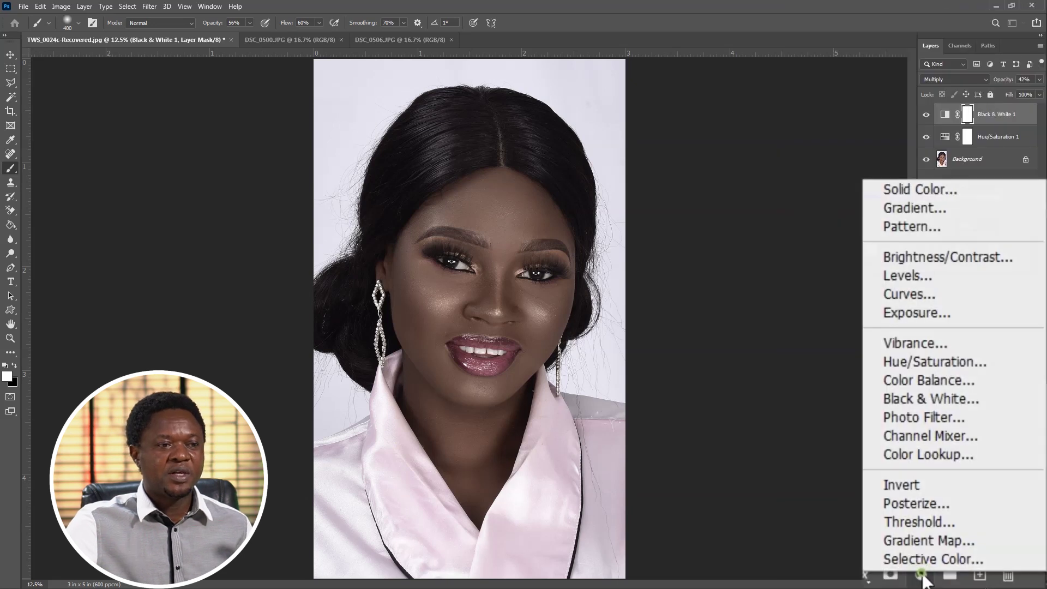
# Step: Add a second Black & White layer in Multiply mode with opacity brought to 0%
pyautogui.click(929, 397)
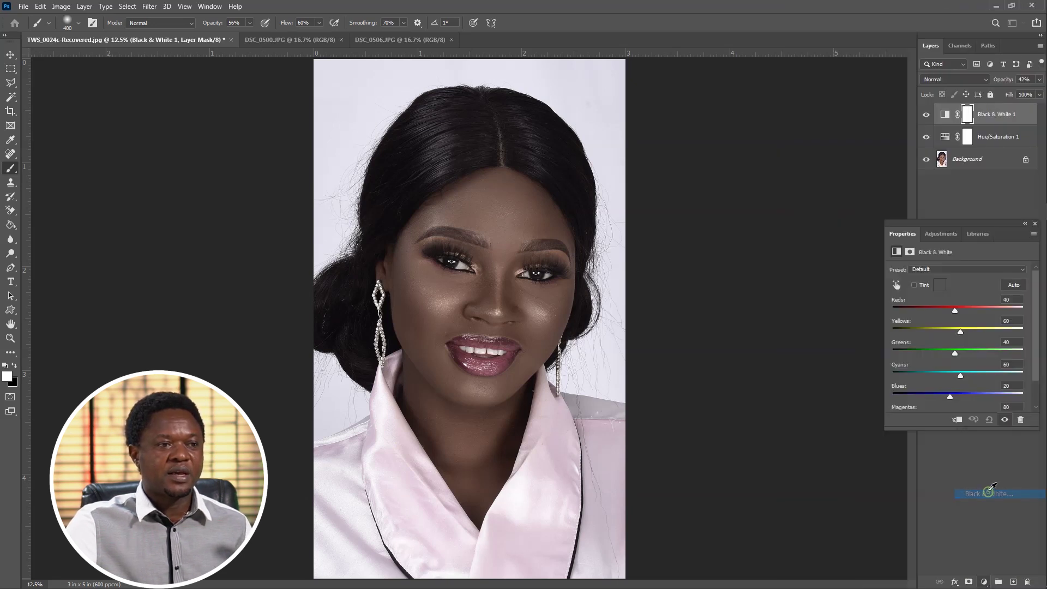
pyautogui.click(951, 80)
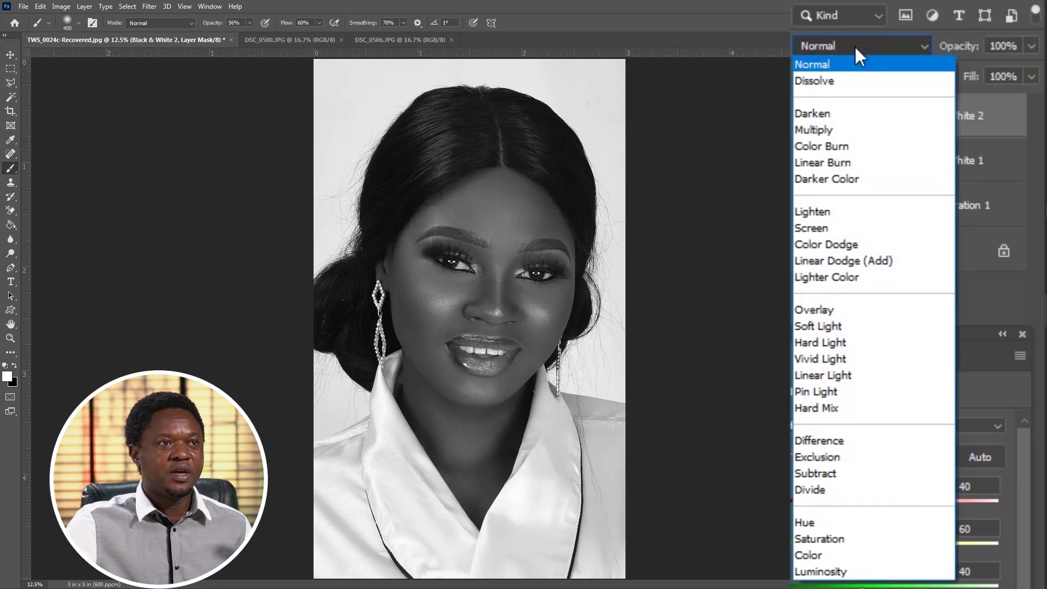
pyautogui.click(833, 130)
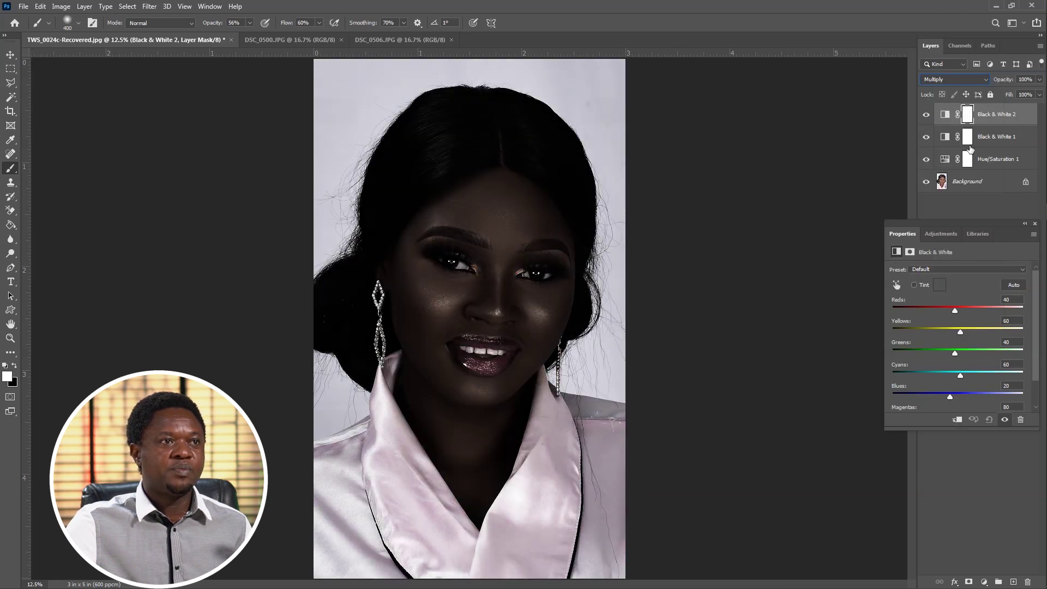
pyautogui.moveTo(1002, 79)
pyautogui.mouseDown()
pyautogui.moveTo(988, 79)
pyautogui.moveTo(1013, 79)
pyautogui.mouseUp()
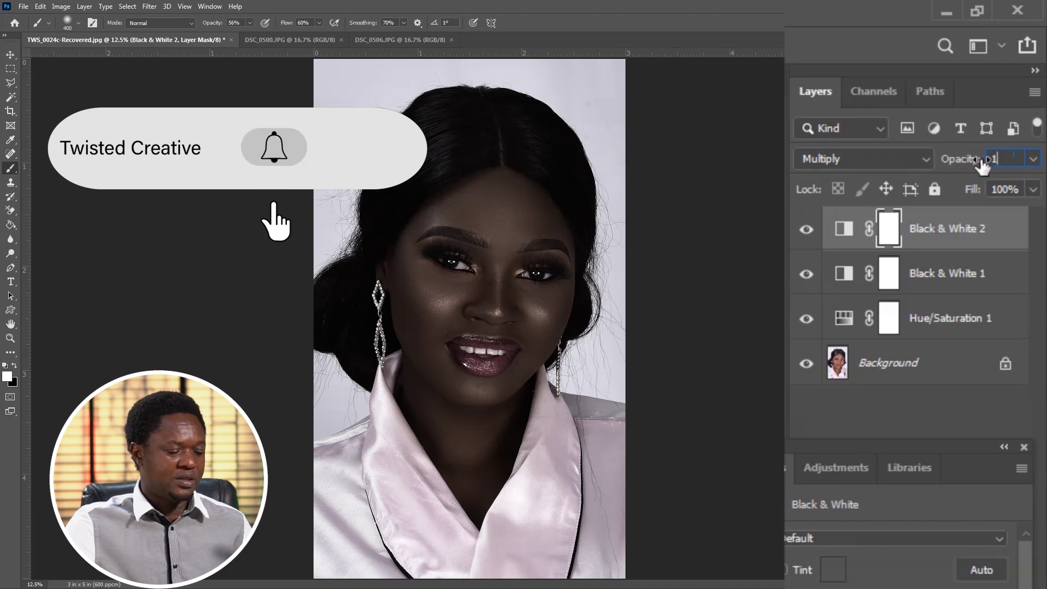
pyautogui.write('1')
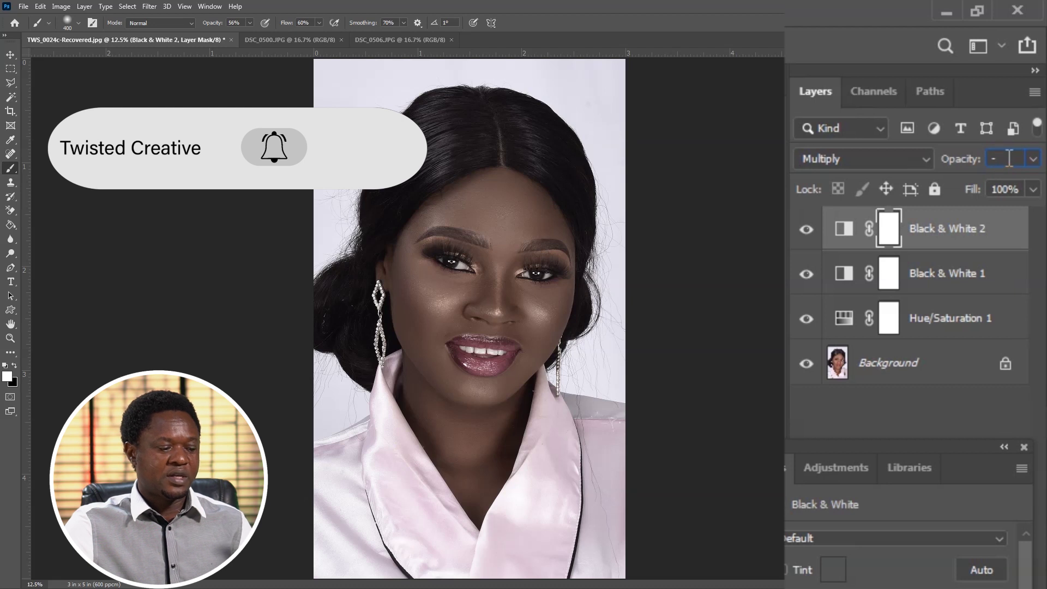
pyautogui.write('-19')
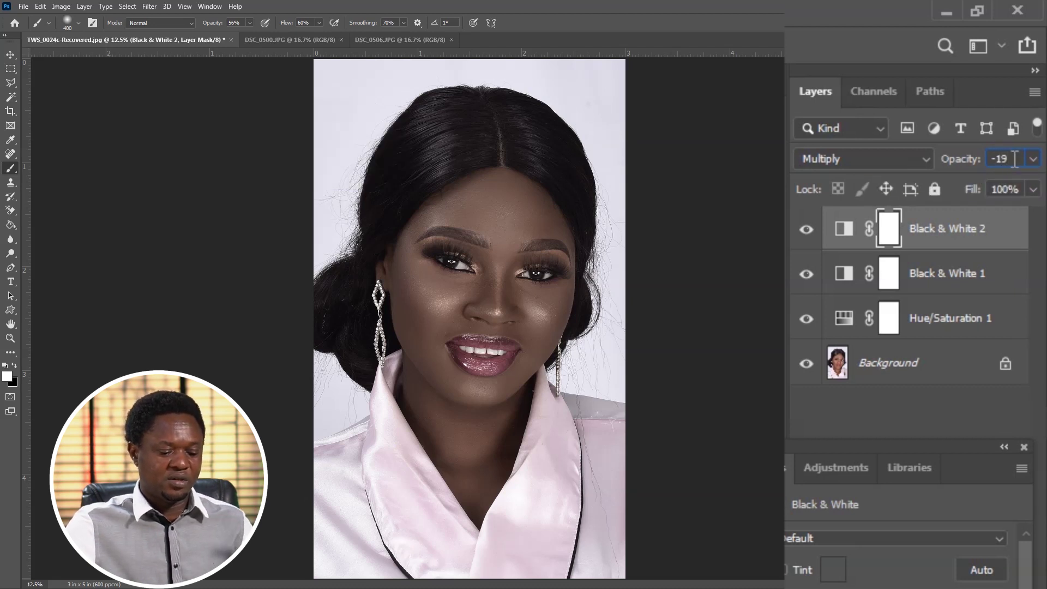
pyautogui.press('BackSpace')
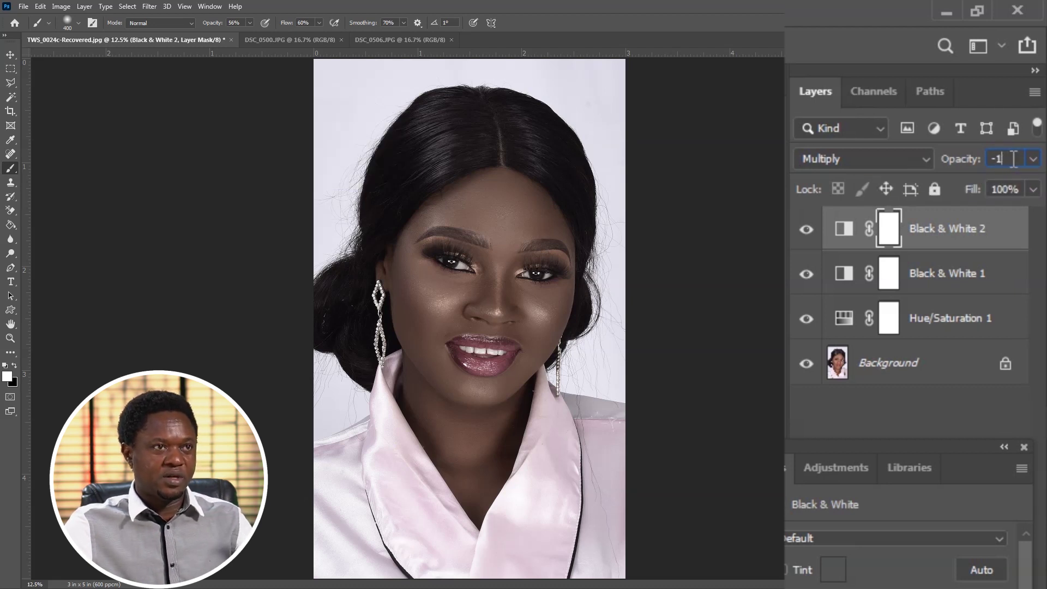
pyautogui.press('BackSpace')
pyautogui.write('20')
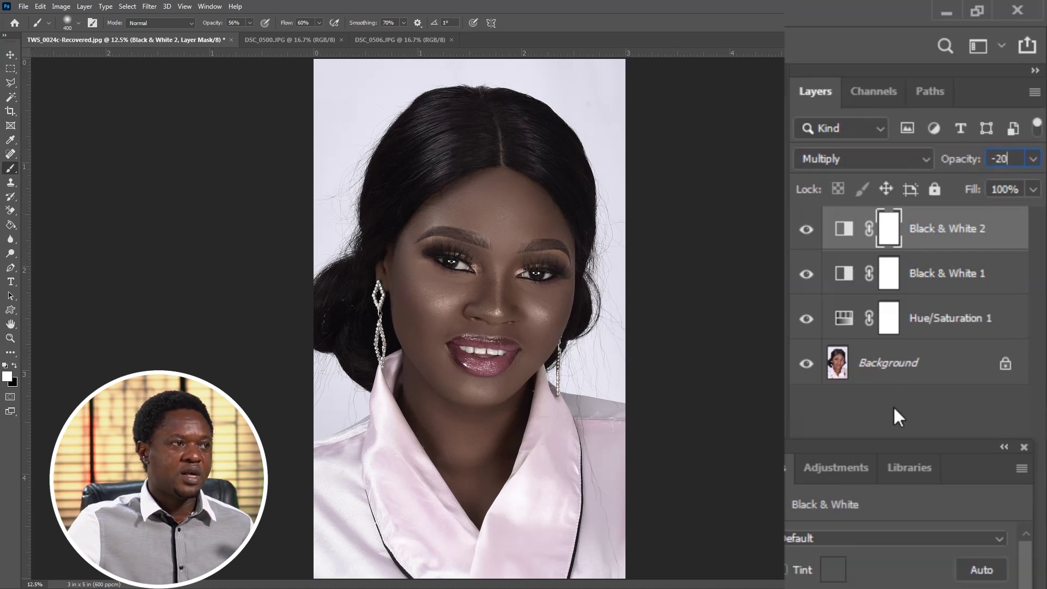
pyautogui.click(921, 576)
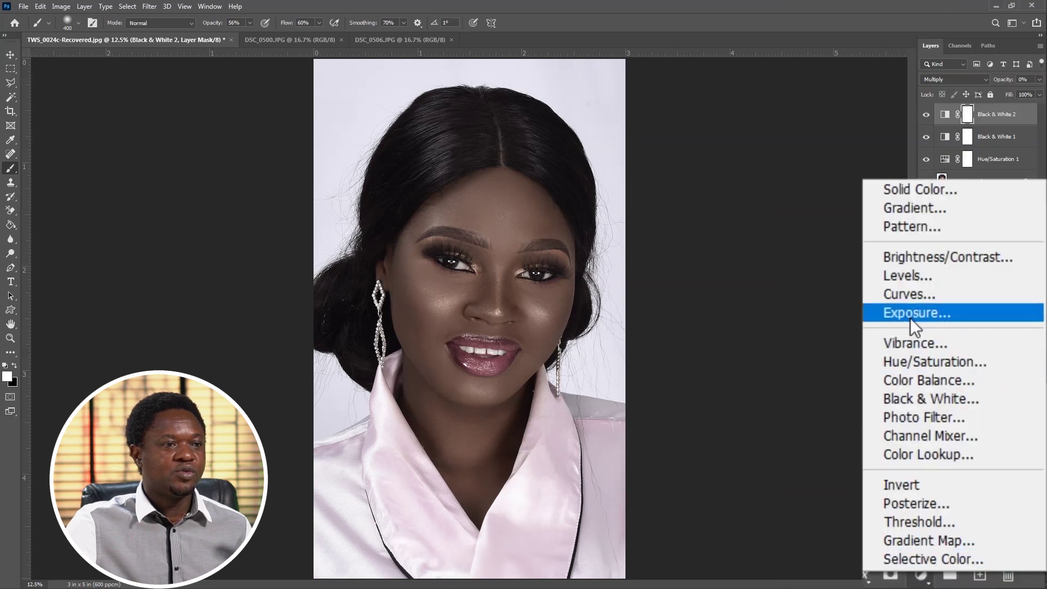
# Step: Add a Selective Color layer and set the Reds' Cyan to +5%
pyautogui.click(951, 559)
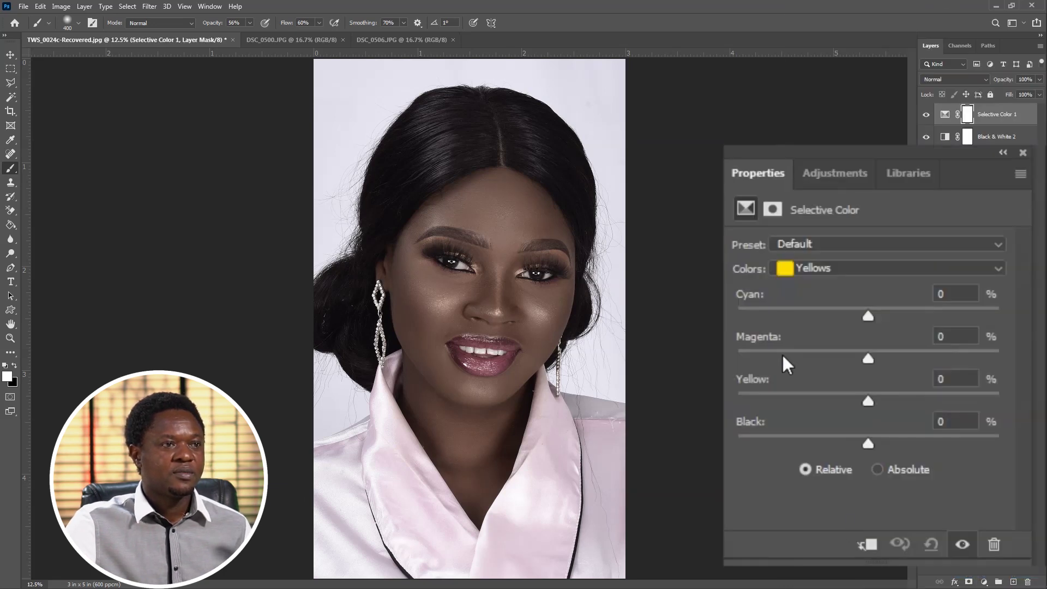
pyautogui.click(822, 264)
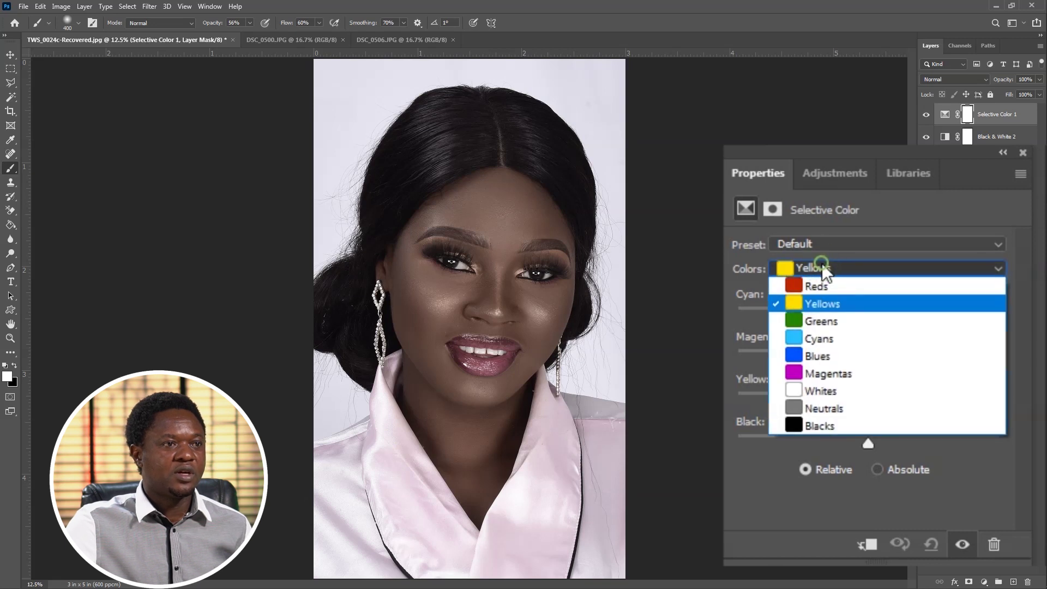
pyautogui.click(816, 283)
pyautogui.moveTo(867, 316); pyautogui.dragTo(827, 315)
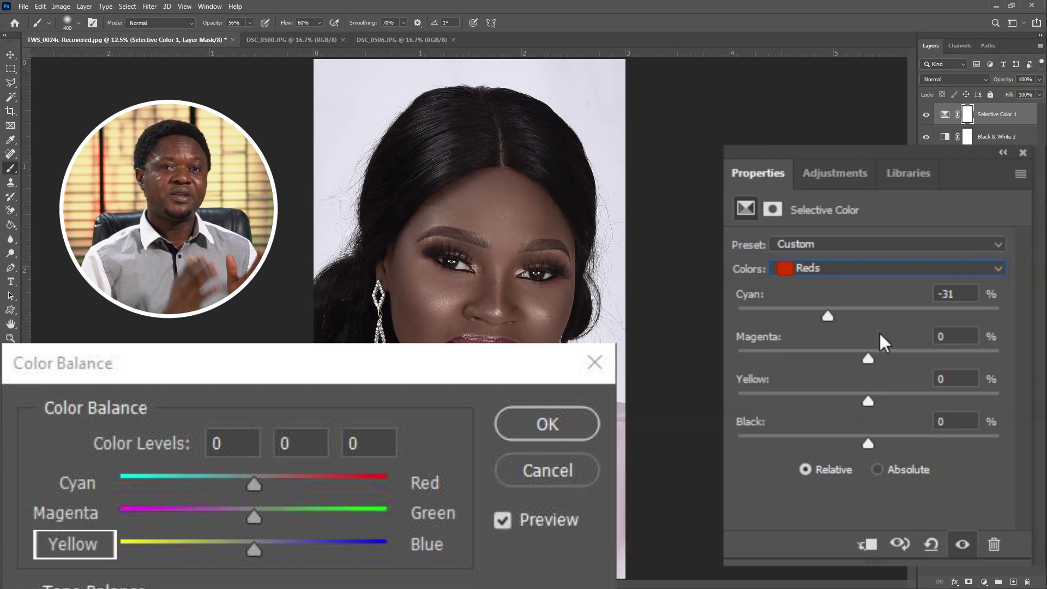
pyautogui.click(879, 315)
pyautogui.moveTo(878, 316); pyautogui.dragTo(924, 322)
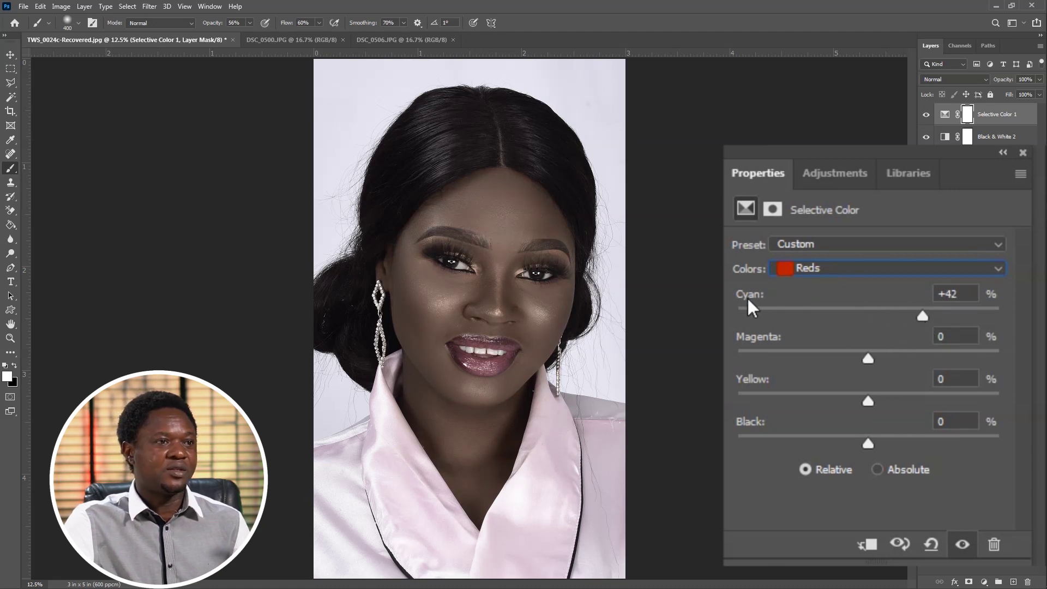
pyautogui.moveTo(918, 314); pyautogui.dragTo(838, 317)
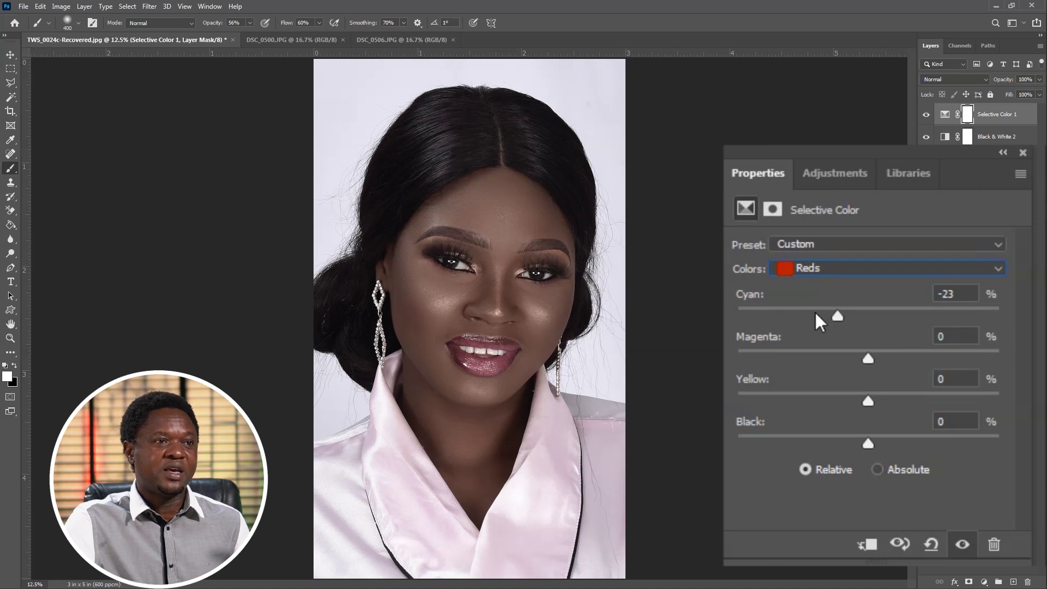
pyautogui.moveTo(842, 314); pyautogui.dragTo(875, 319)
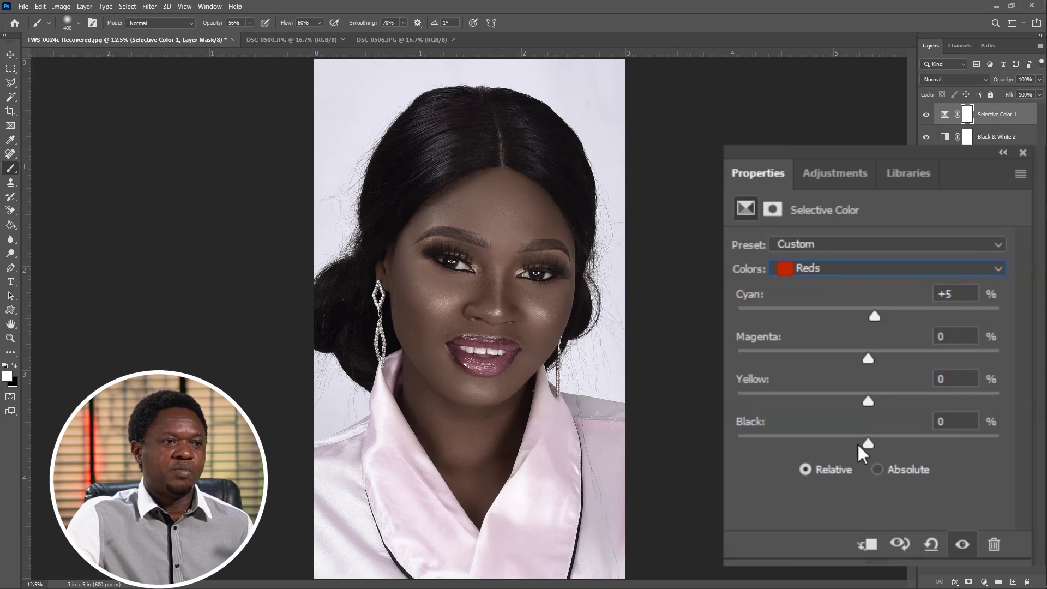
# Step: Raise the Reds' Black to +45% on the Selective Color layer
pyautogui.moveTo(868, 444); pyautogui.dragTo(907, 444)
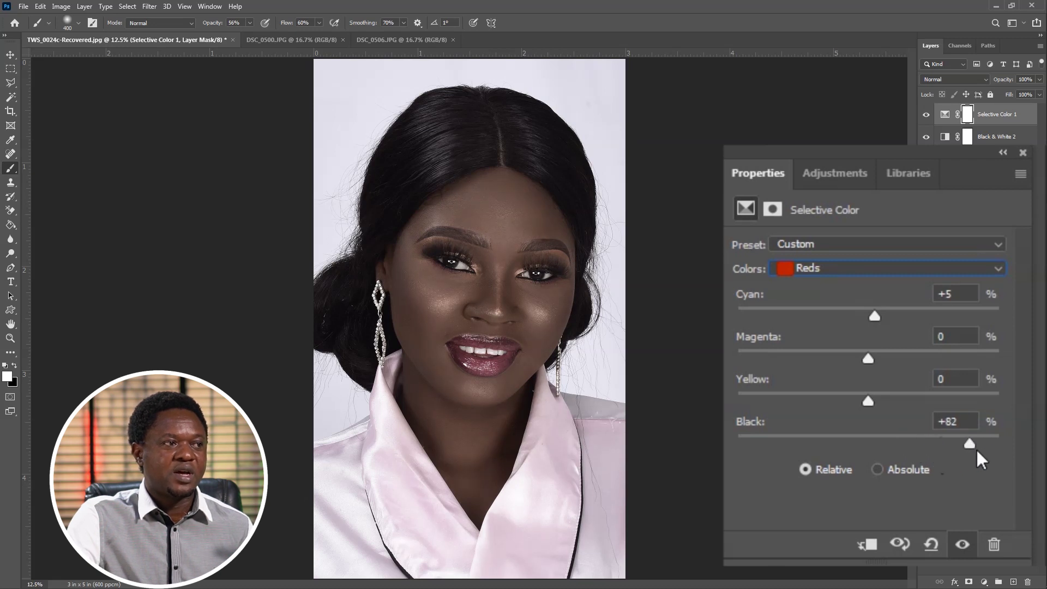
pyautogui.moveTo(967, 449)
pyautogui.mouseDown()
pyautogui.moveTo(913, 454)
pyautogui.moveTo(949, 452)
pyautogui.mouseUp()
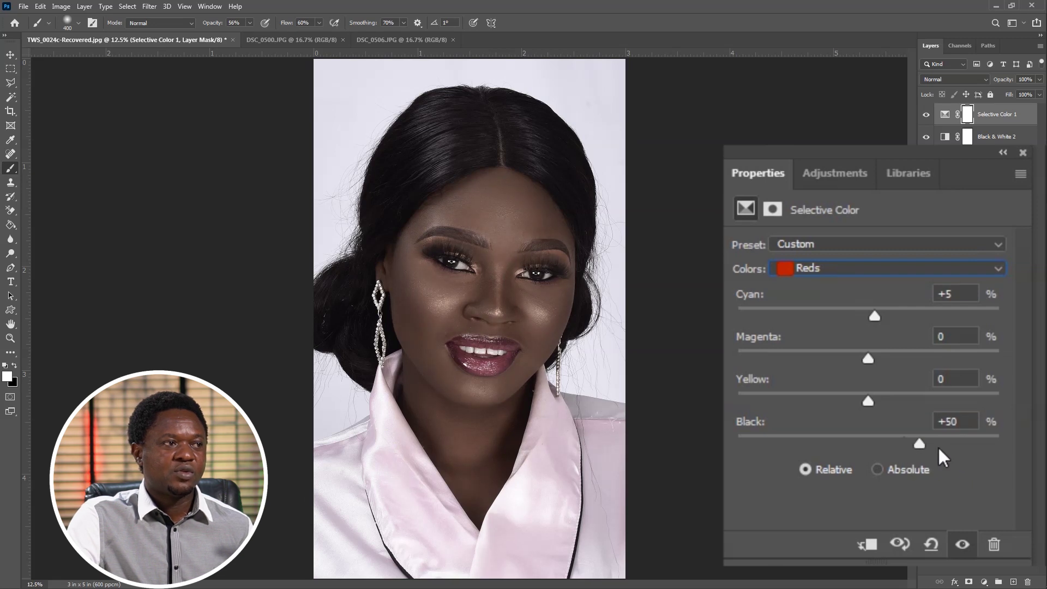
pyautogui.moveTo(908, 447); pyautogui.dragTo(941, 454)
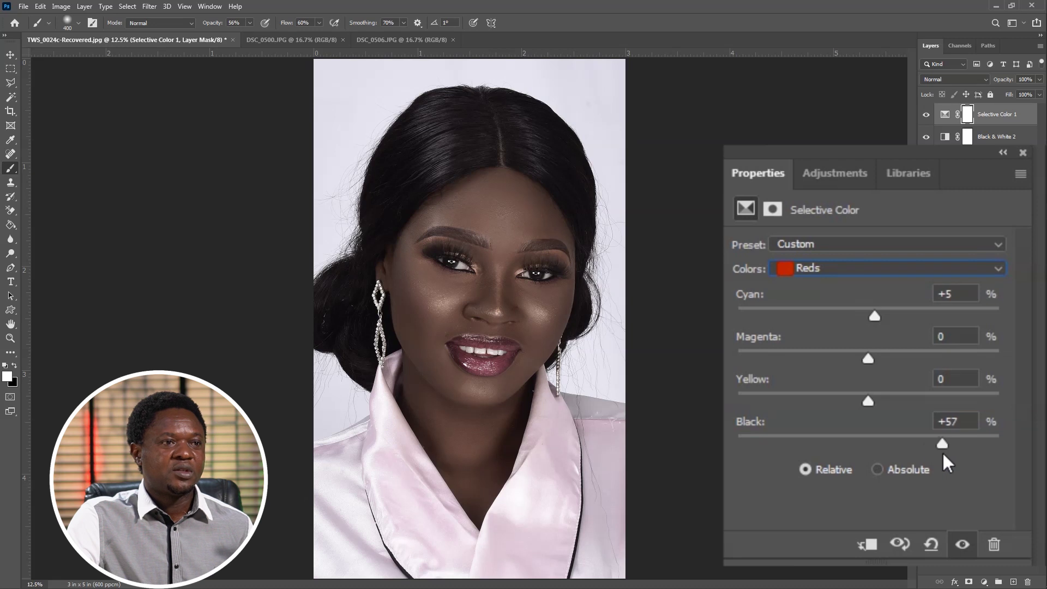
pyautogui.moveTo(907, 450)
pyautogui.mouseDown()
pyautogui.moveTo(884, 450)
pyautogui.moveTo(922, 453)
pyautogui.moveTo(905, 453)
pyautogui.mouseUp()
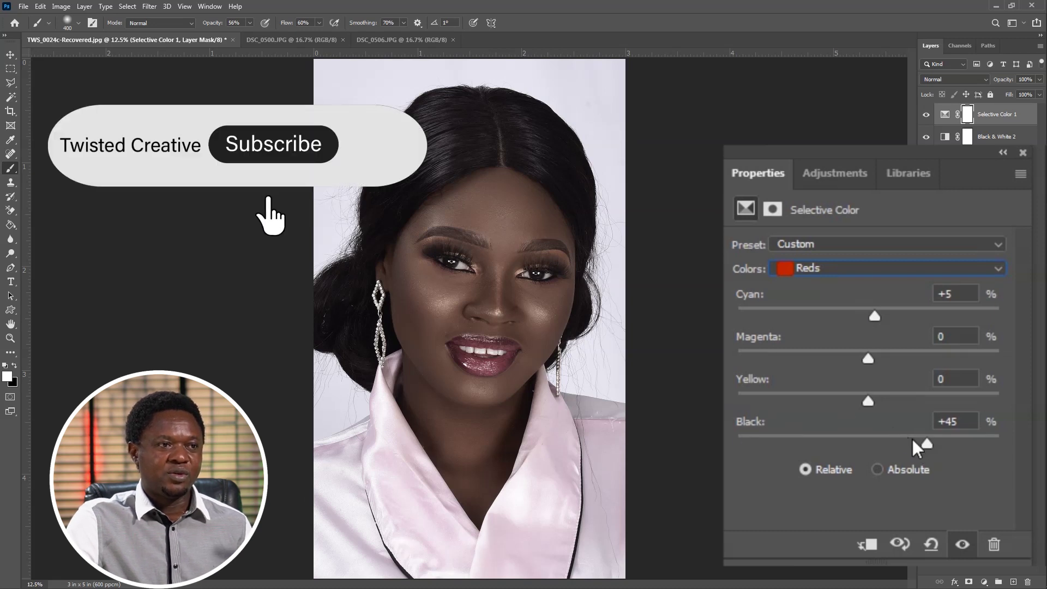
pyautogui.click(840, 267)
# Step: Set the Yellows range to Cyan +2% and Black +21%
pyautogui.click(826, 303)
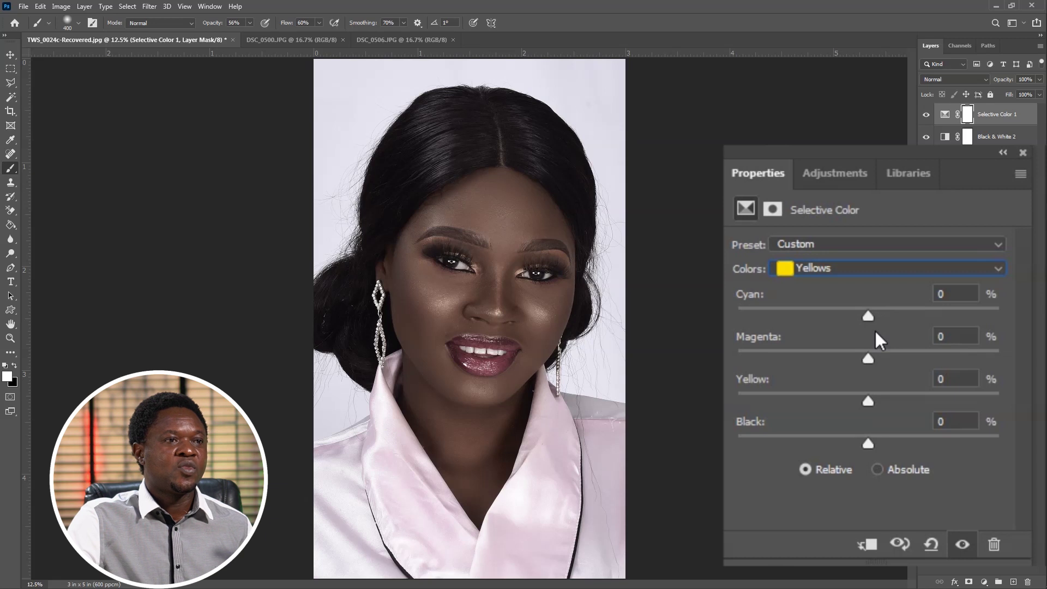
pyautogui.moveTo(866, 316); pyautogui.dragTo(871, 313)
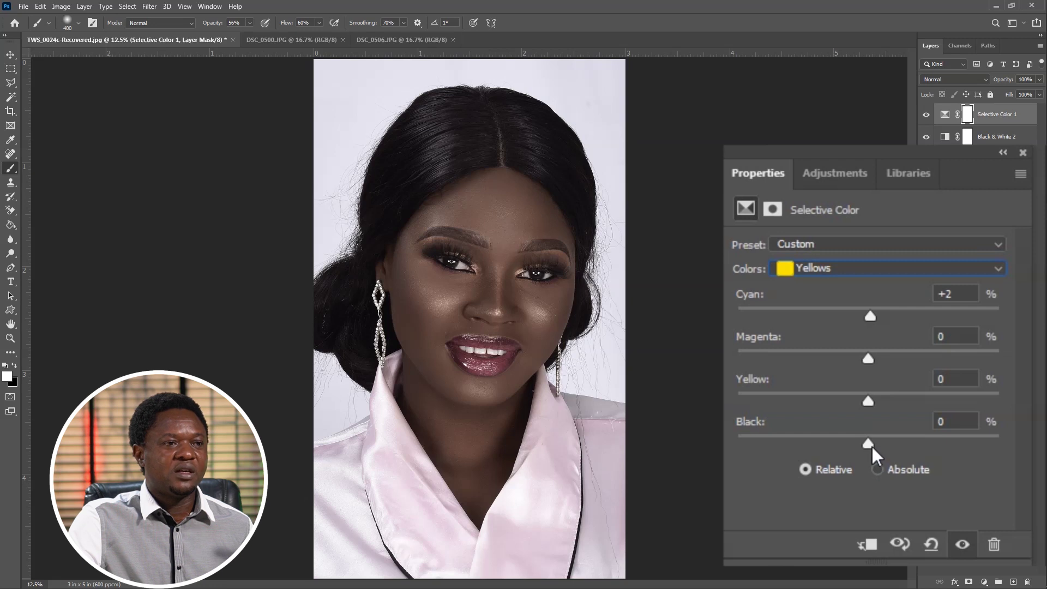
pyautogui.moveTo(868, 444); pyautogui.dragTo(908, 446)
pyautogui.moveTo(877, 446); pyautogui.dragTo(895, 442)
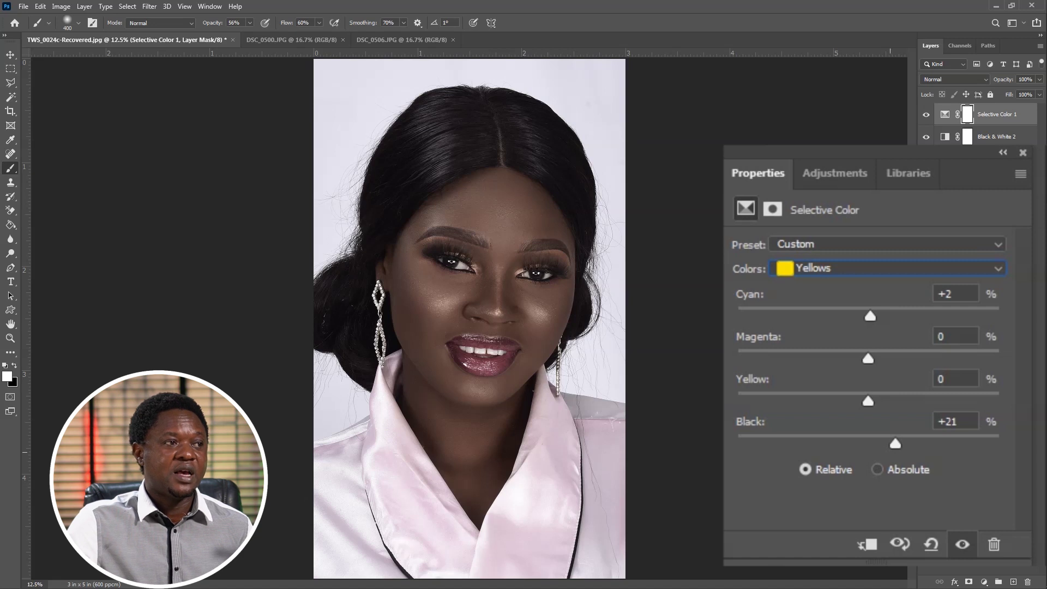
# Step: Add a Brightness/Contrast layer with Auto values, ending at Brightness 24 and Contrast 20
pyautogui.click(983, 582)
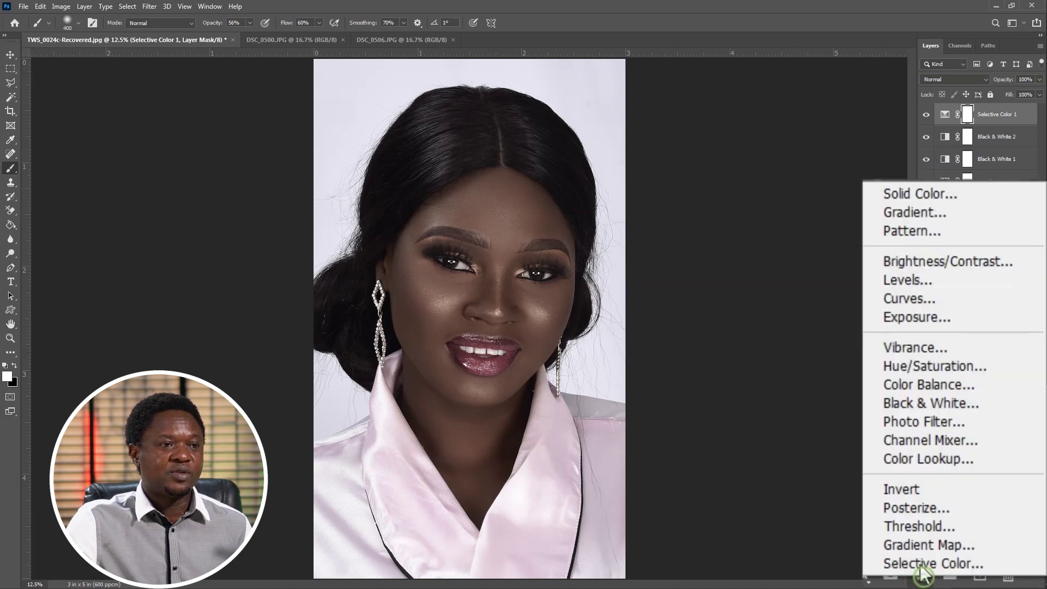
pyautogui.click(917, 260)
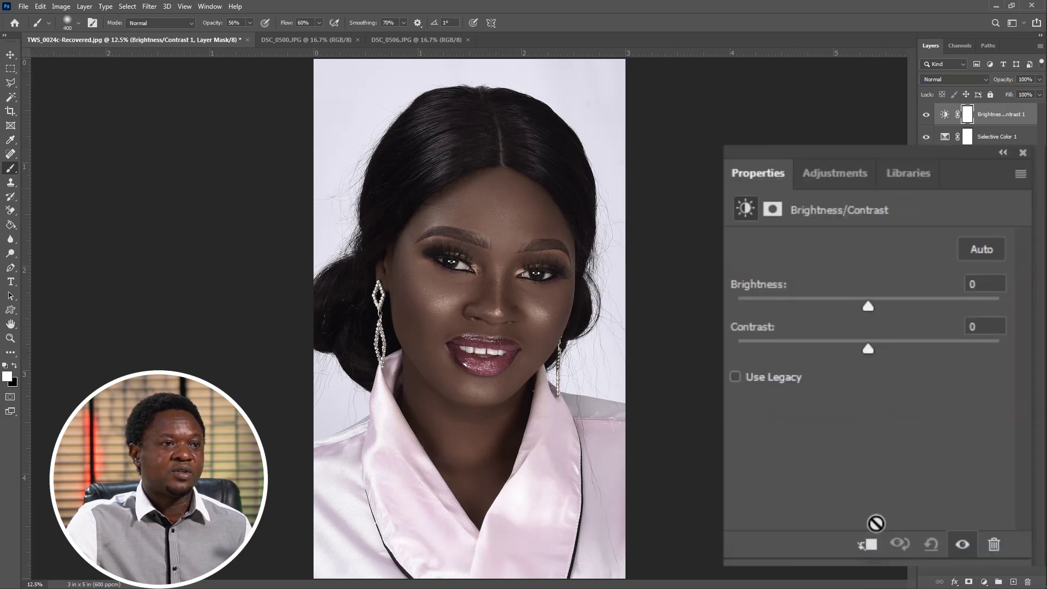
pyautogui.click(982, 248)
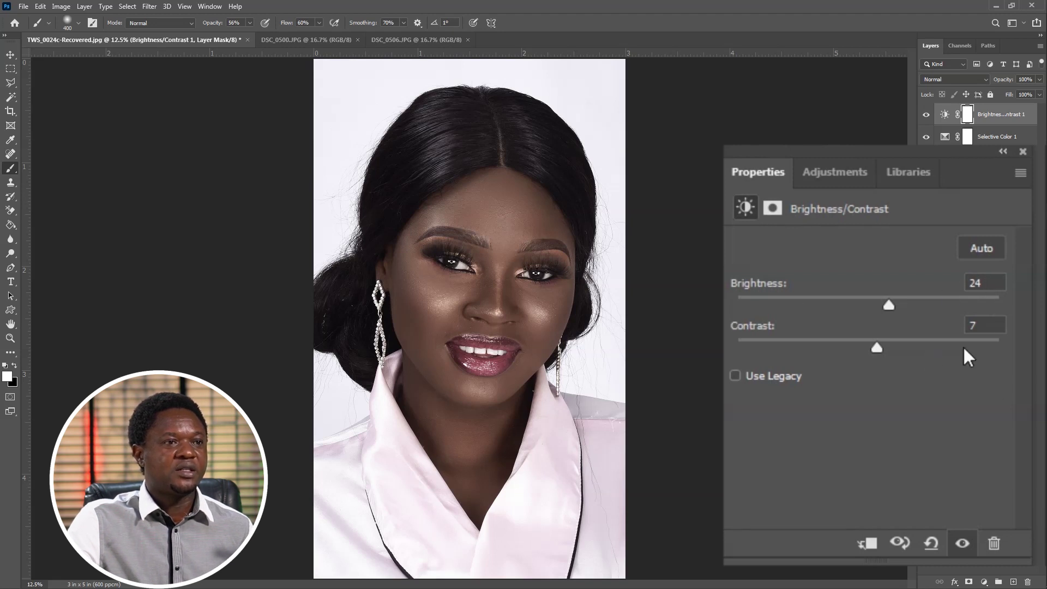
pyautogui.click(981, 327)
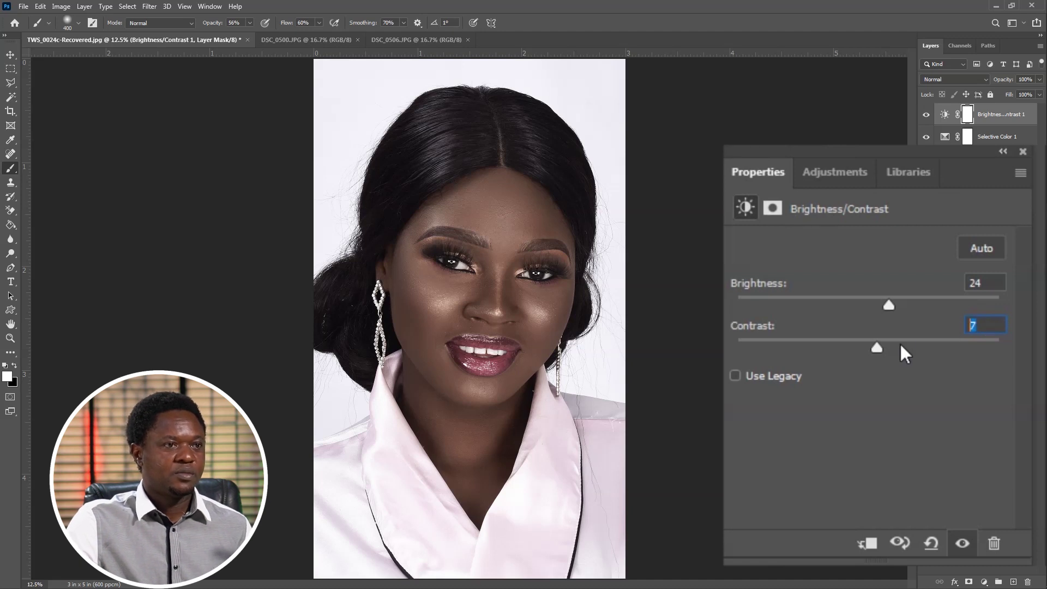
pyautogui.moveTo(879, 345); pyautogui.dragTo(895, 348)
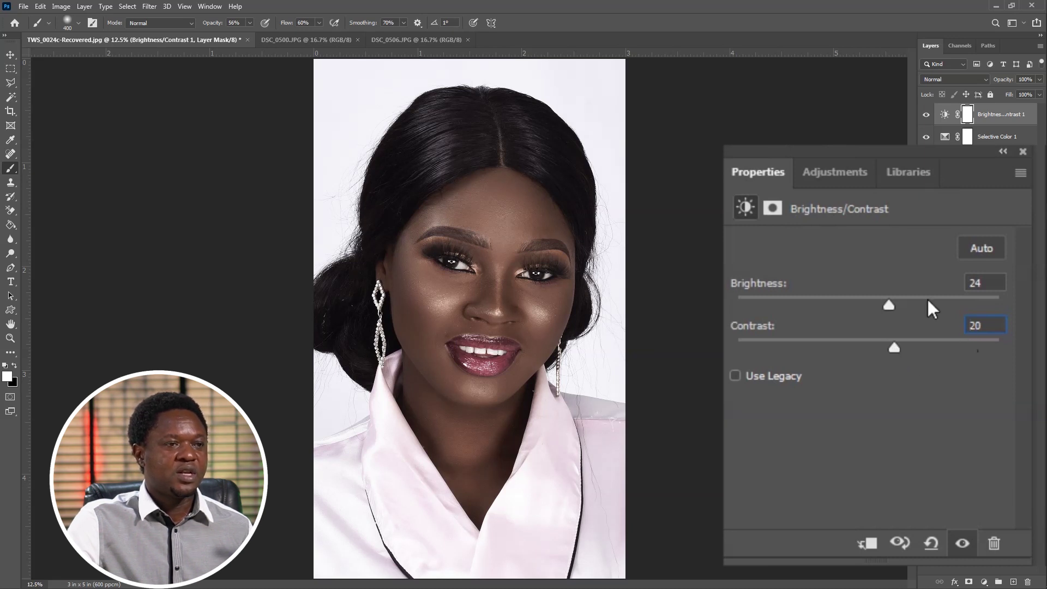
# Step: Invert the Brightness/Contrast mask to black and set a large brush to 100% flow and opacity
pyautogui.click(1022, 152)
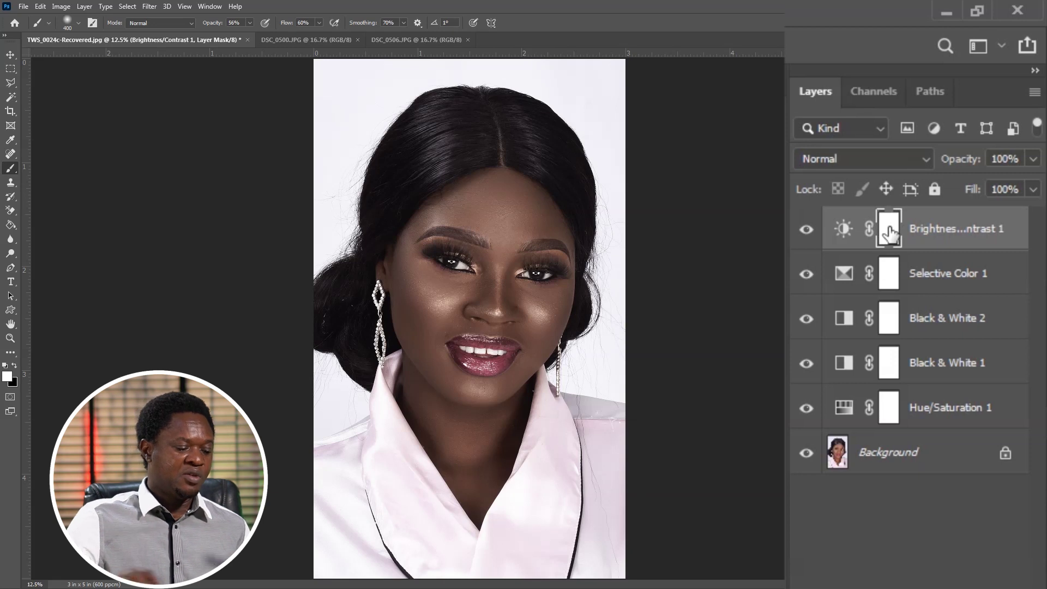
pyautogui.hotkey('ctrl', 'i')
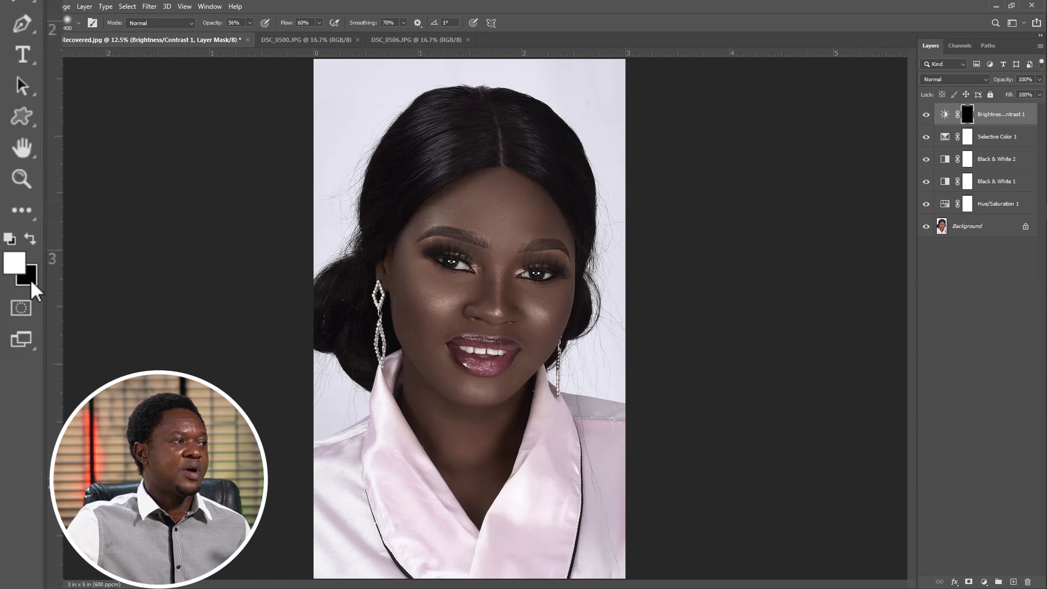
pyautogui.press(']')
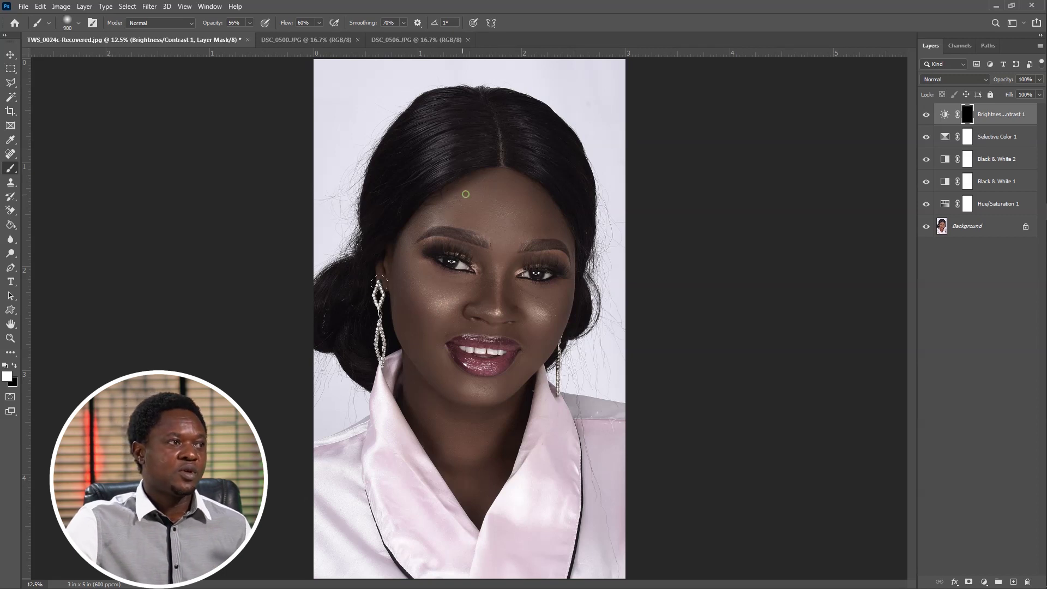
pyautogui.click(319, 23)
pyautogui.moveTo(319, 35); pyautogui.dragTo(350, 38)
pyautogui.click(249, 23)
pyautogui.moveTo(250, 36); pyautogui.dragTo(340, 83)
pyautogui.click(465, 154)
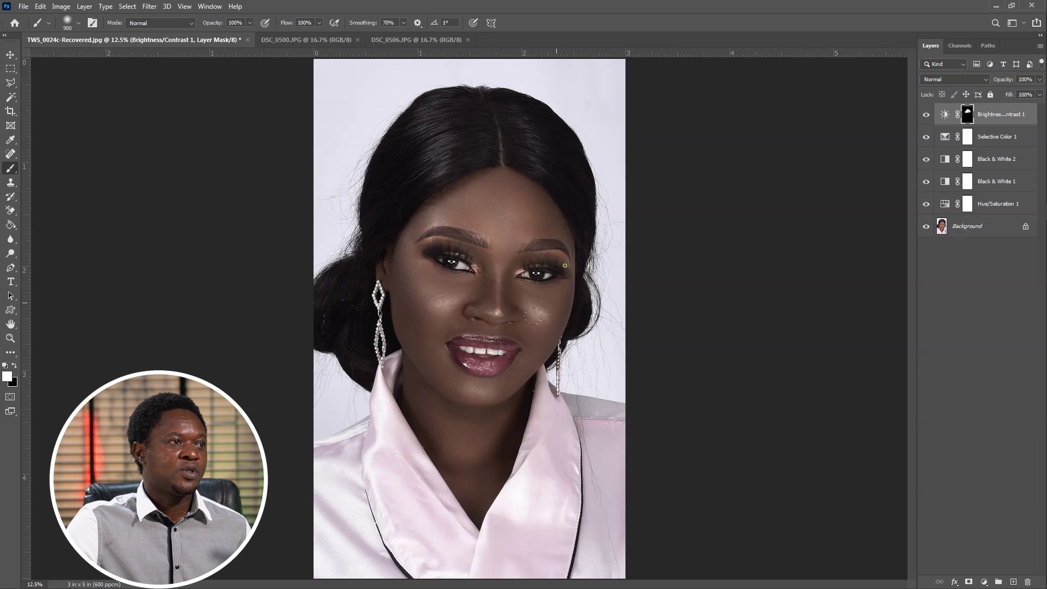
# Step: Paint white on the mask over the cheeks, nose and face to reveal the brightening
pyautogui.moveTo(533, 315); pyautogui.dragTo(542, 330)
pyautogui.moveTo(483, 307)
pyautogui.mouseDown()
pyautogui.moveTo(393, 237)
pyautogui.moveTo(385, 255)
pyautogui.moveTo(402, 297)
pyautogui.moveTo(426, 302)
pyautogui.mouseUp()
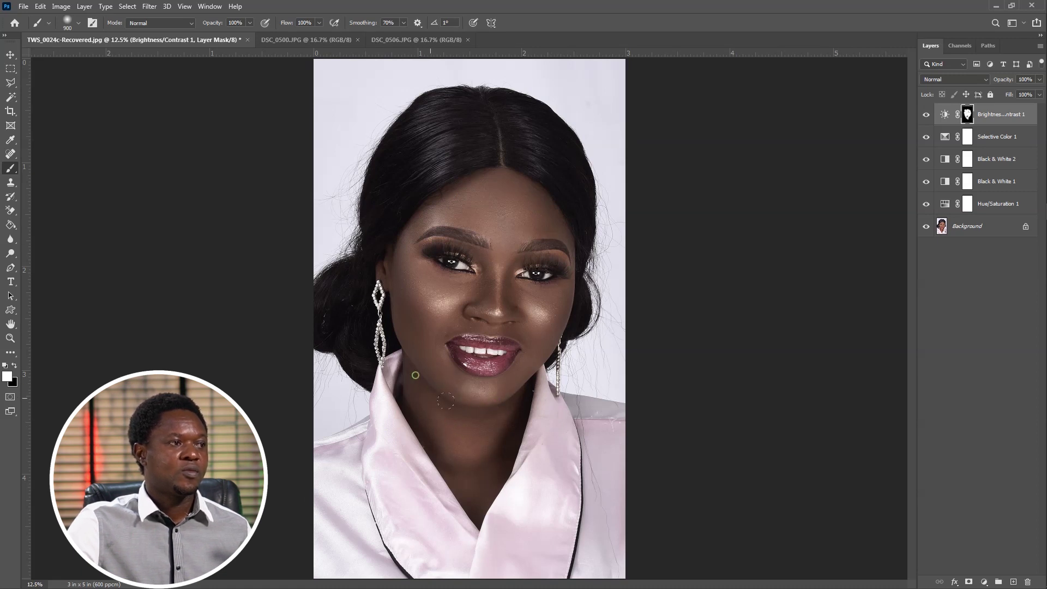
pyautogui.press('[')
pyautogui.press('[')
pyautogui.press('[')
pyautogui.press('[')
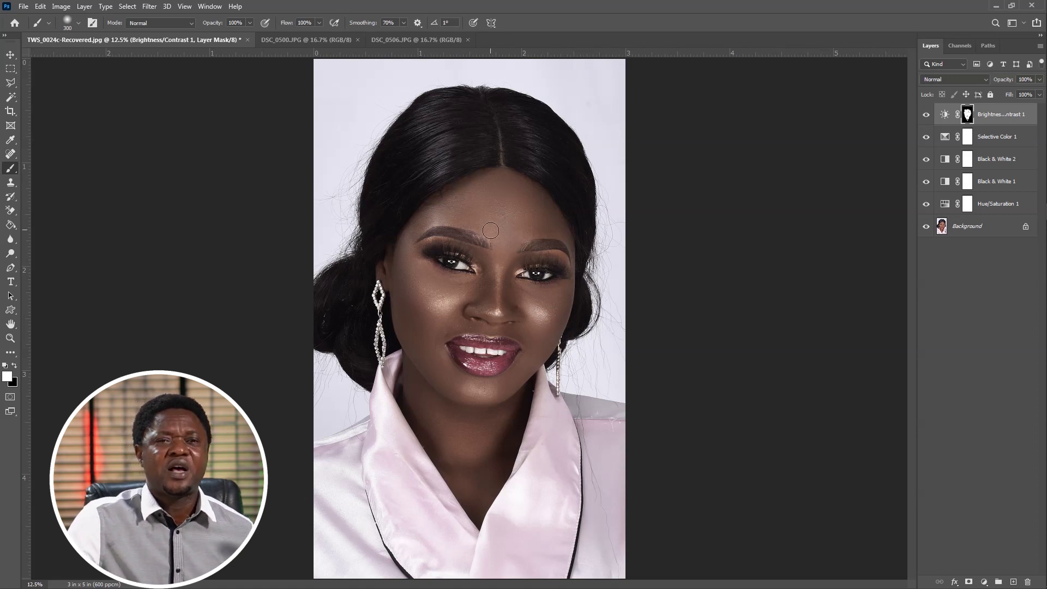
# Step: Add a Curves adjustment layer blended as Screen at 100% opacity
pyautogui.click(983, 582)
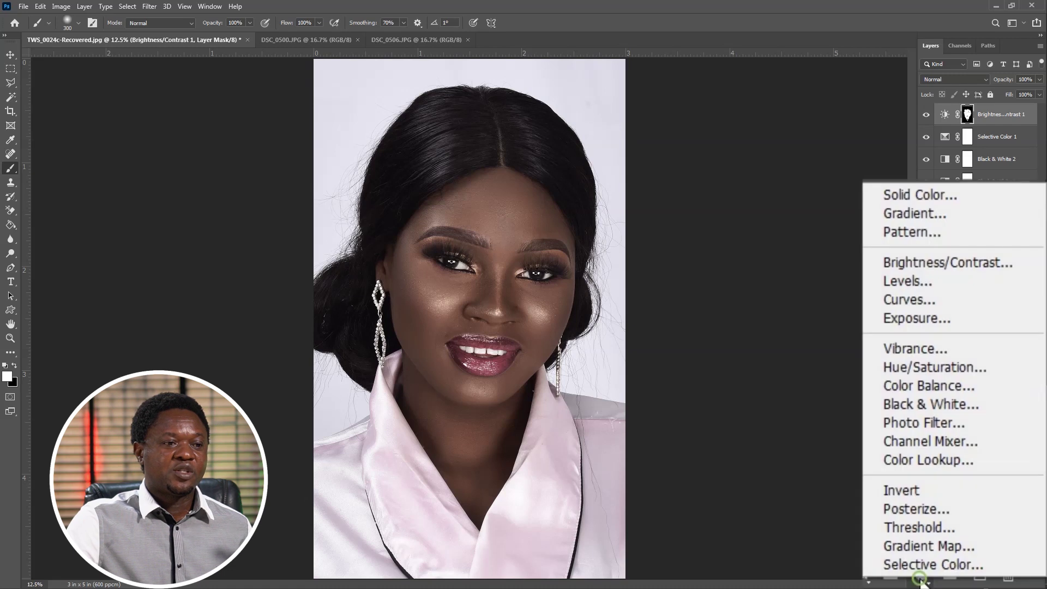
pyautogui.click(930, 299)
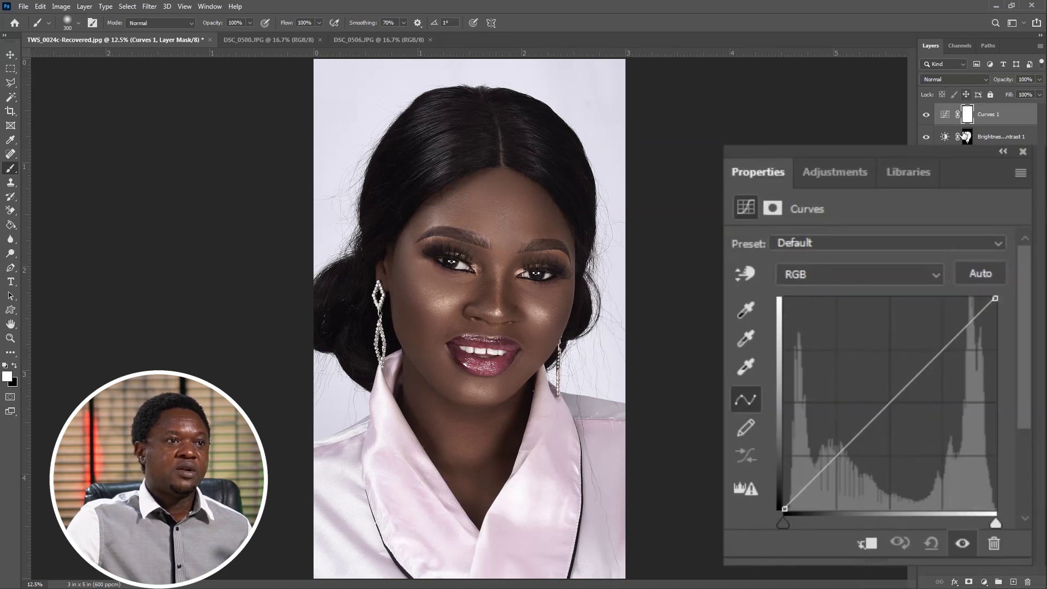
pyautogui.click(1022, 152)
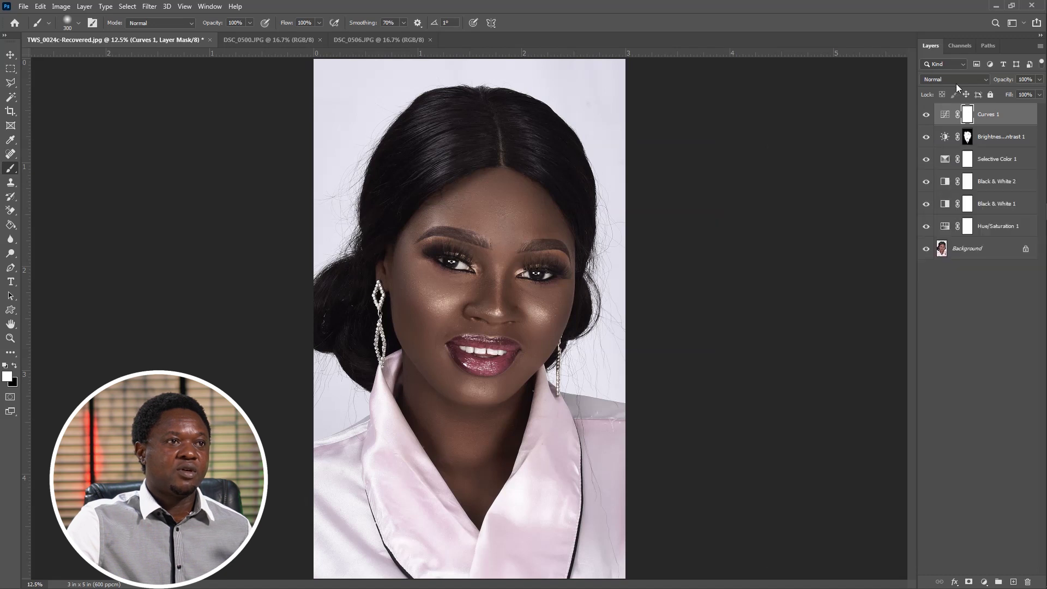
pyautogui.click(955, 80)
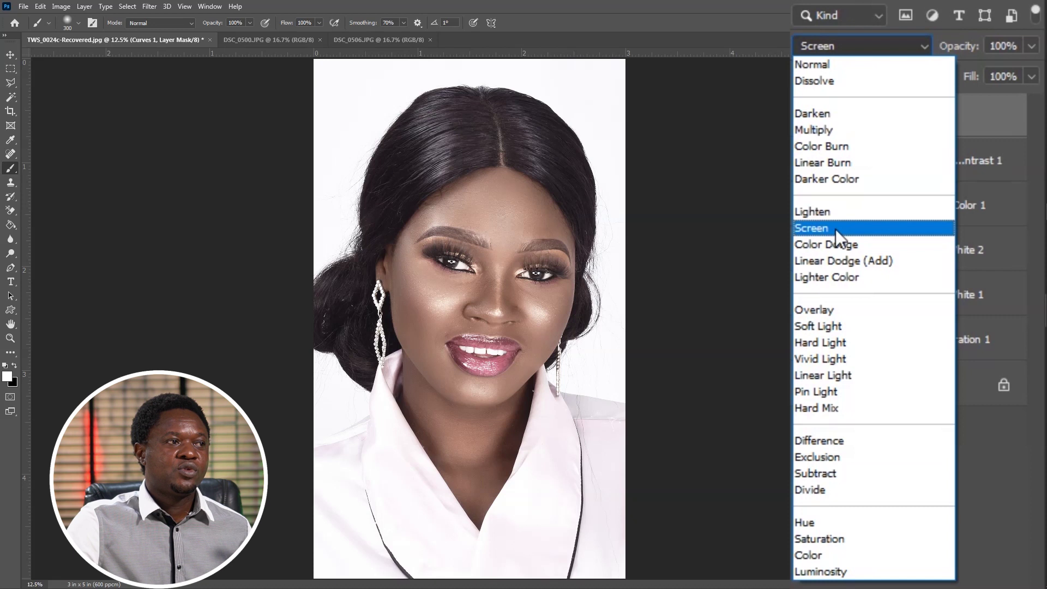
pyautogui.click(835, 228)
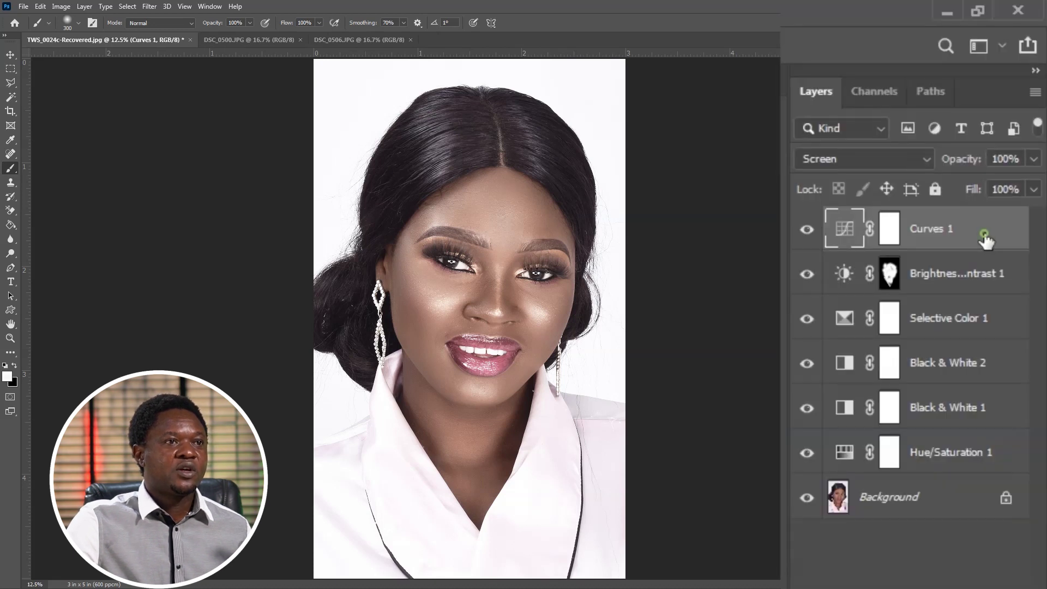
# Step: Split Curves 1's Underlying Layer blend range at 112/157 so the glow hits only highlights
pyautogui.doubleClick(985, 240)
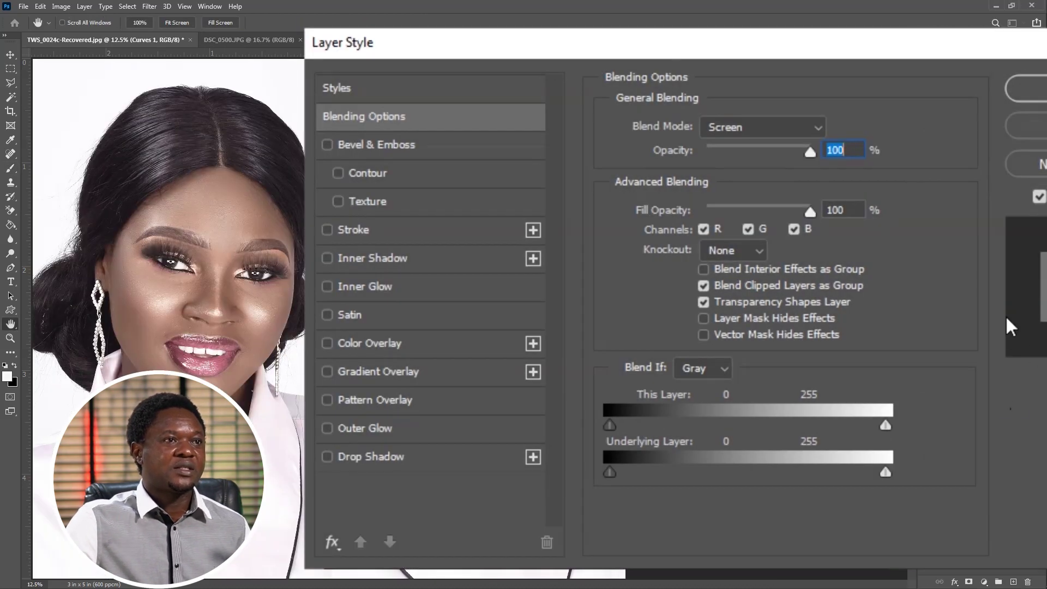
pyautogui.moveTo(607, 472); pyautogui.dragTo(744, 473)
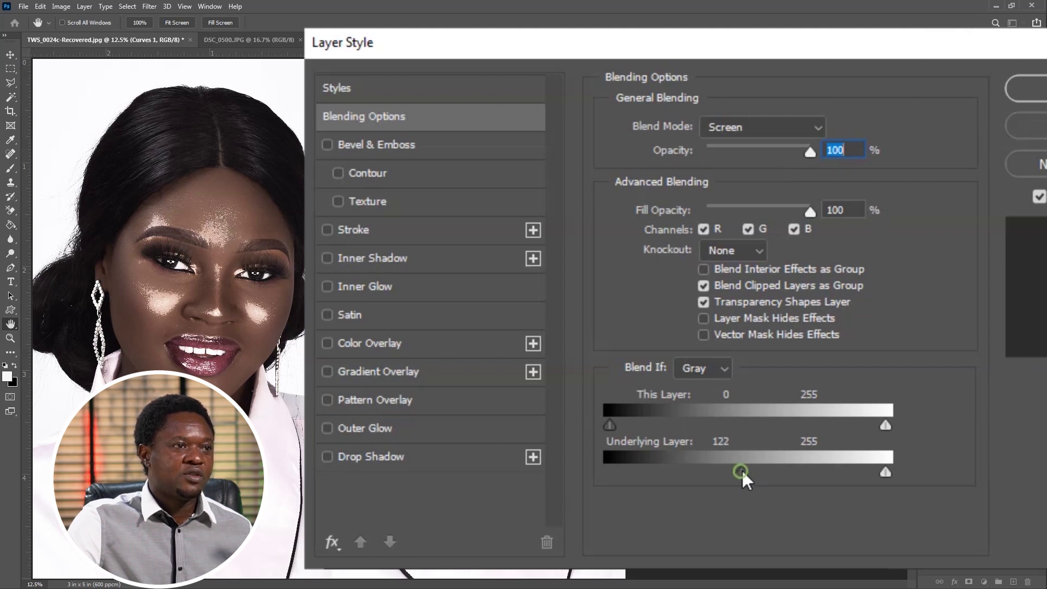
pyautogui.press('alt')
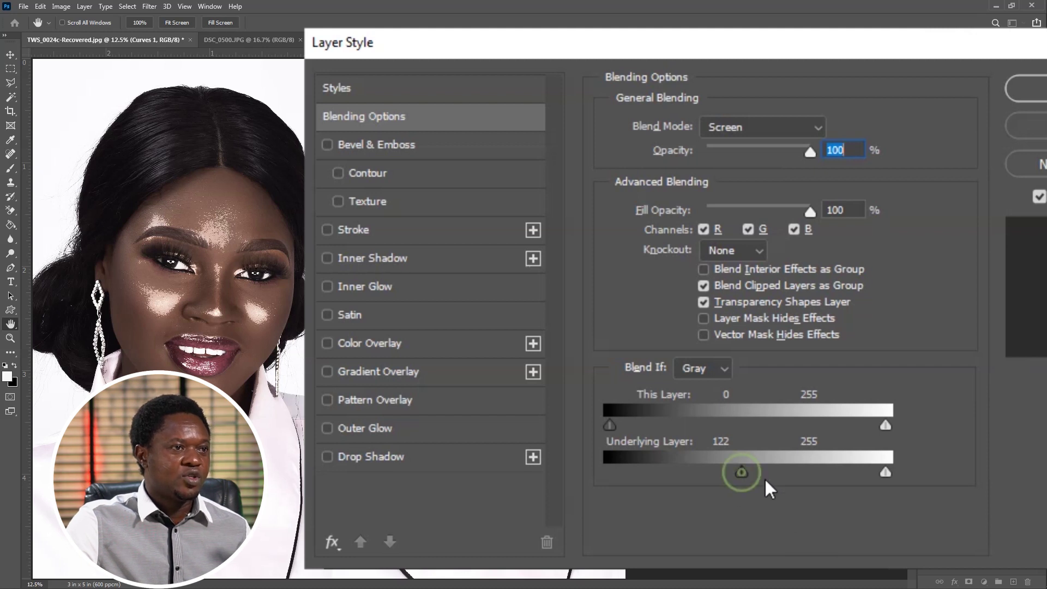
pyautogui.moveTo(751, 473)
pyautogui.mouseDown()
pyautogui.moveTo(780, 482)
pyautogui.moveTo(731, 480)
pyautogui.mouseUp()
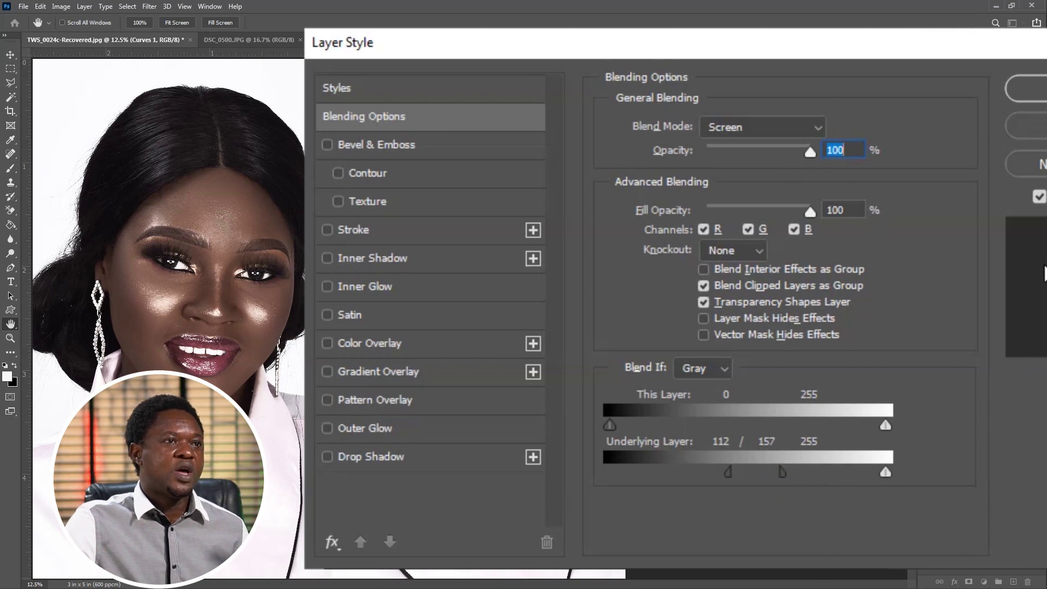
pyautogui.click(1026, 88)
pyautogui.press('b')
pyautogui.click(889, 229)
# Step: Invert the Curves 1 mask to solid black so the Screen glow is hidden across the face
pyautogui.hotkey('ctrl', 'i')
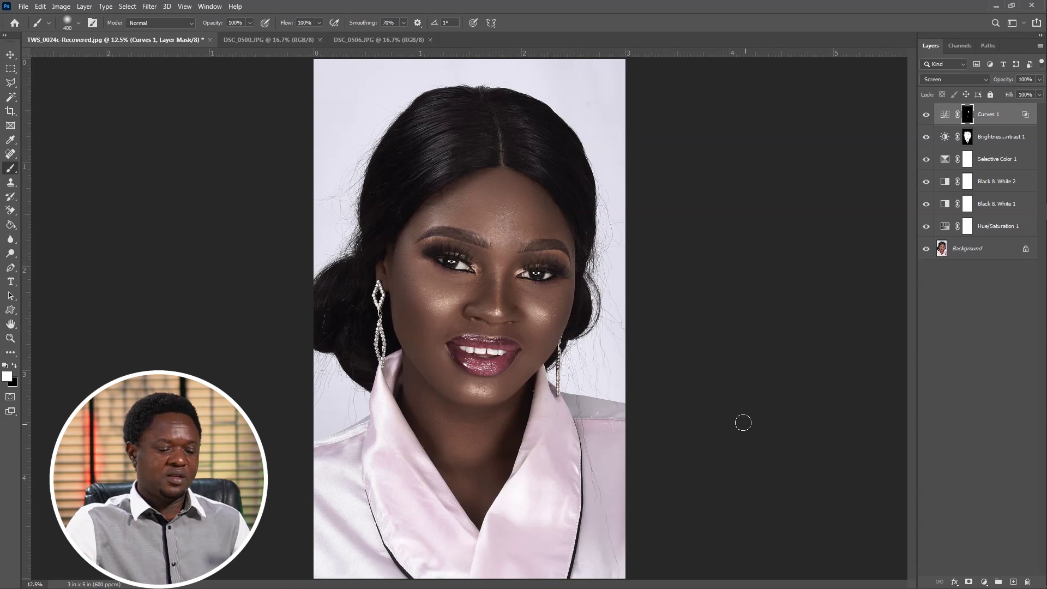
pyautogui.hotkey('ctrl', '+')
pyautogui.hotkey('ctrl', '+')
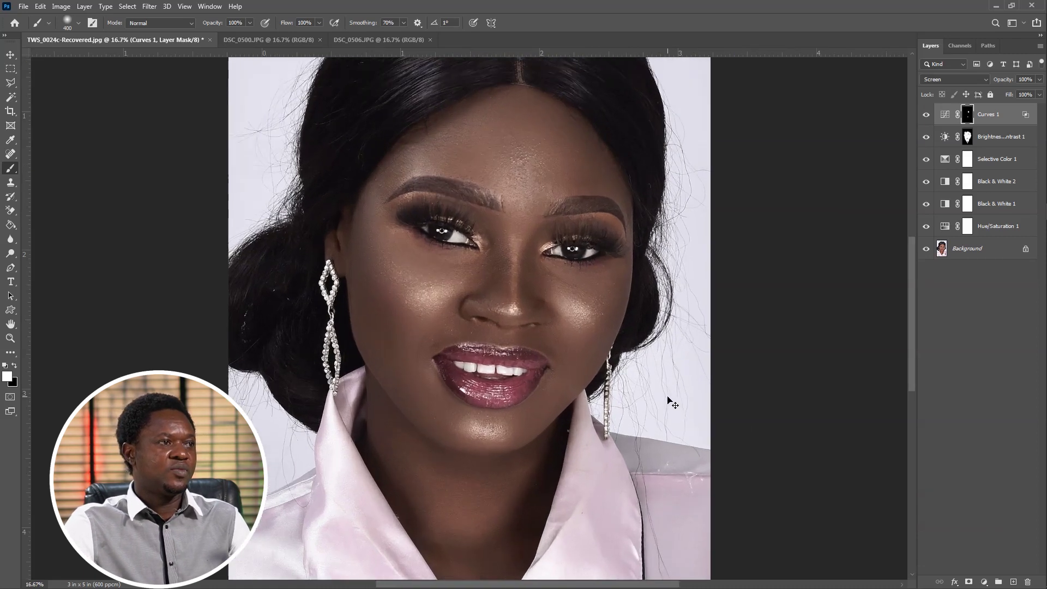
pyautogui.hotkey('ctrl', '-')
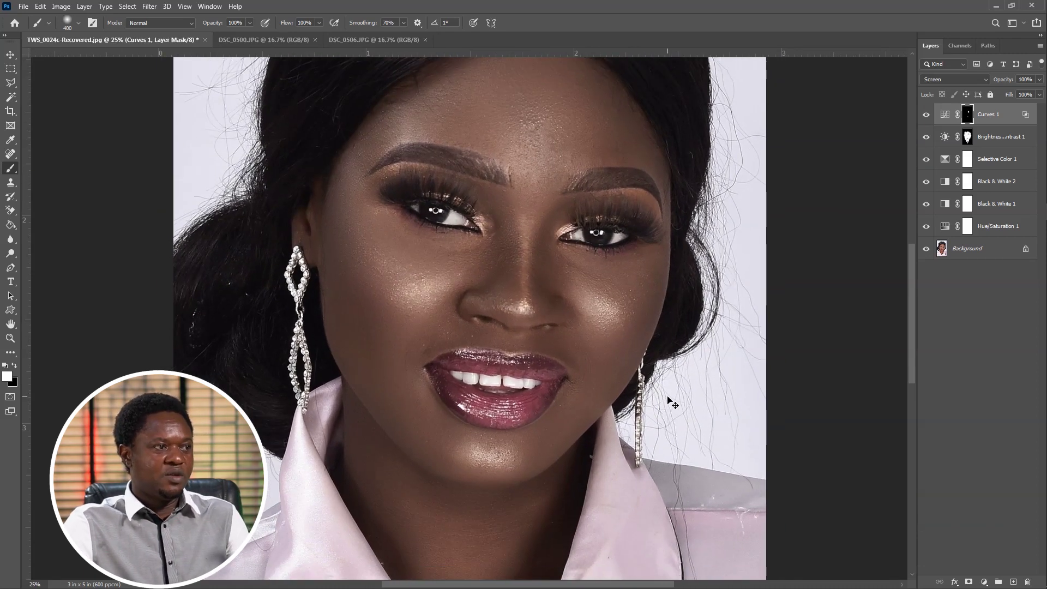
pyautogui.hotkey('ctrl', '-')
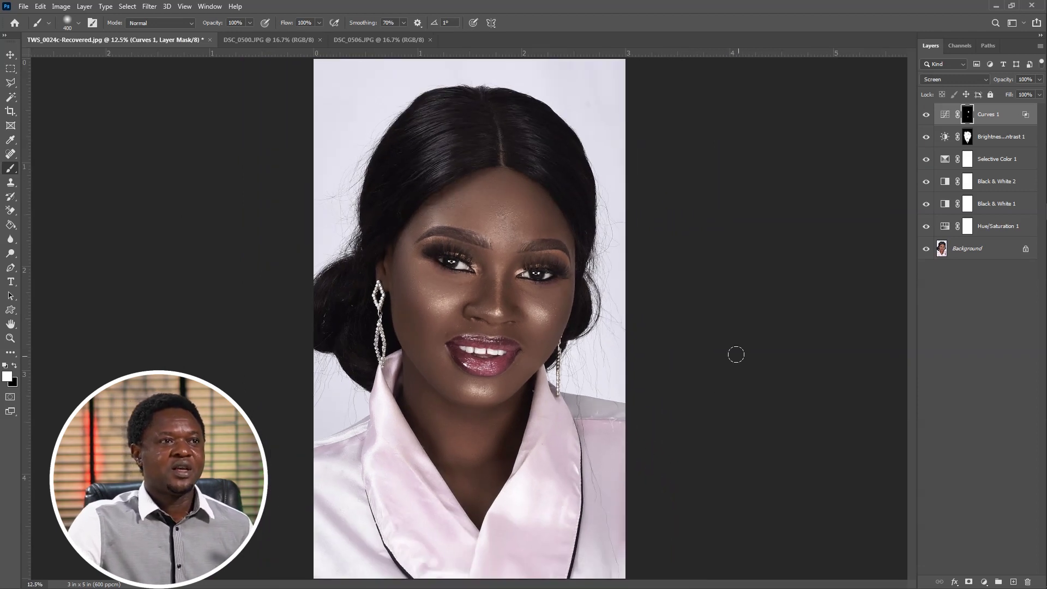
pyautogui.click(958, 218)
# Step: Put Curves 1 through Hue/Saturation 1 into Group 1, then toggle it twice for before/after
pyautogui.keyDown('shift'); pyautogui.click(930, 460); pyautogui.keyUp('shift')
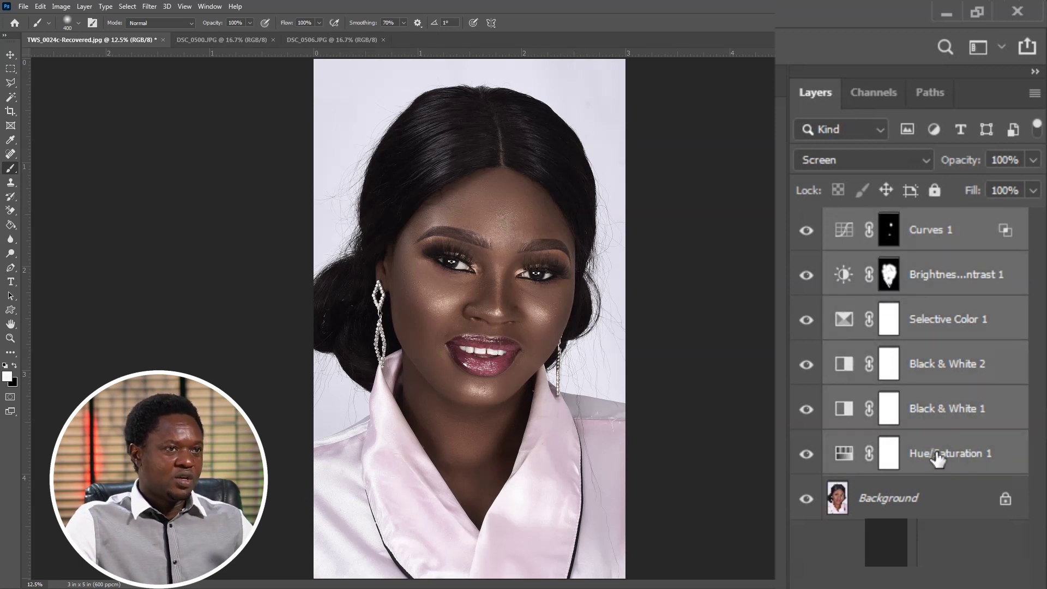
pyautogui.hotkey('ctrl', 'g')
pyautogui.click(806, 221)
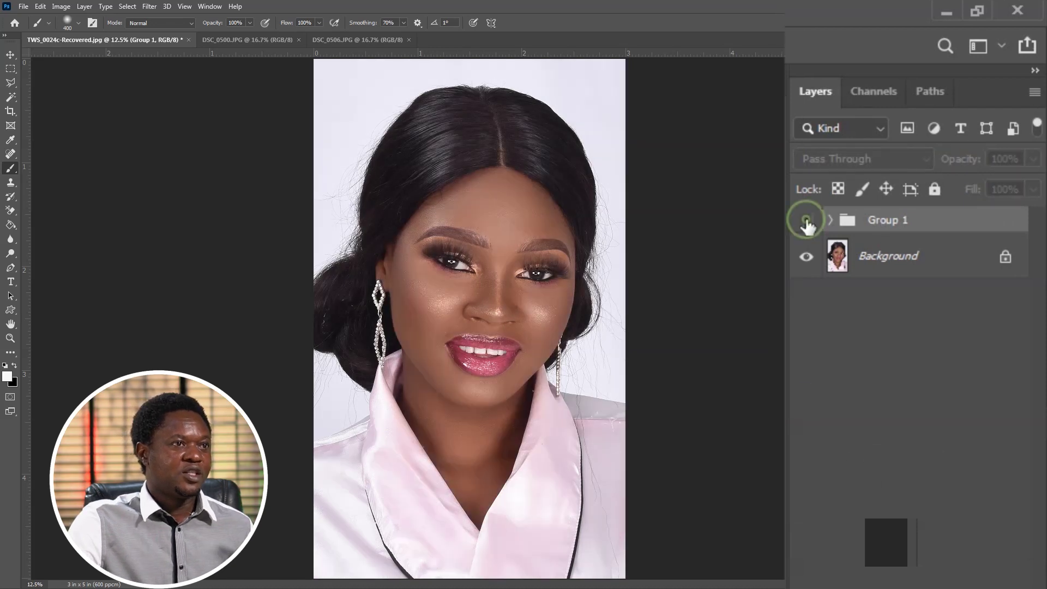
pyautogui.click(806, 220)
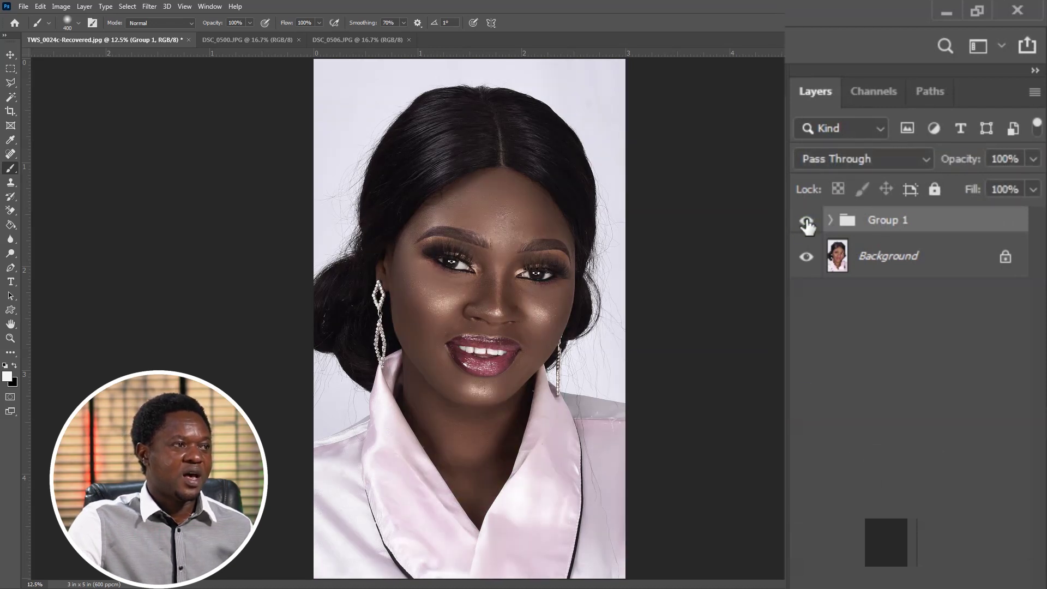
pyautogui.click(806, 221)
pyautogui.click(806, 221)
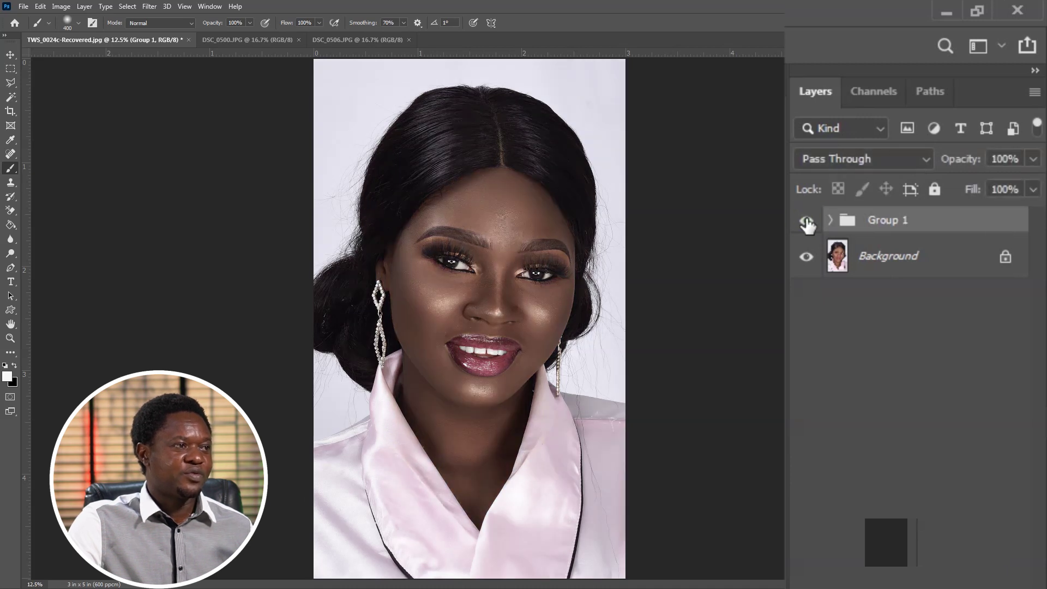